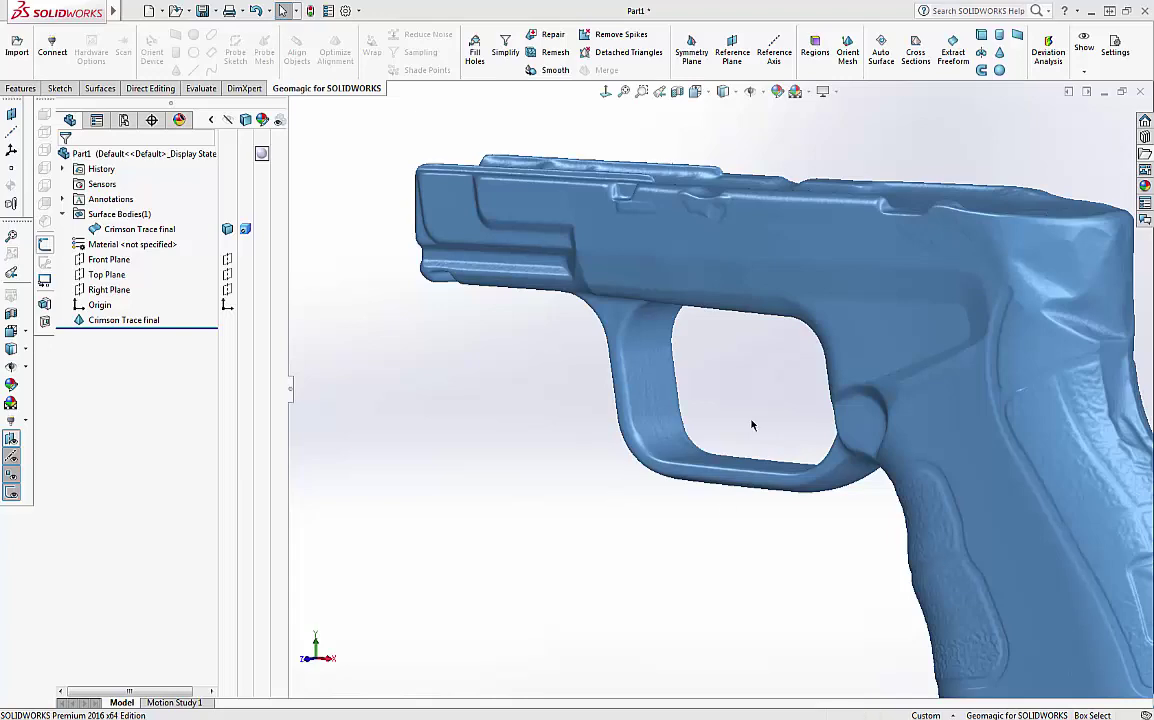
- Orbit the Crimson Trace final pistol-frame mesh to inspect it from side, end and front angles
middle_drag(778, 399, 986, 338)
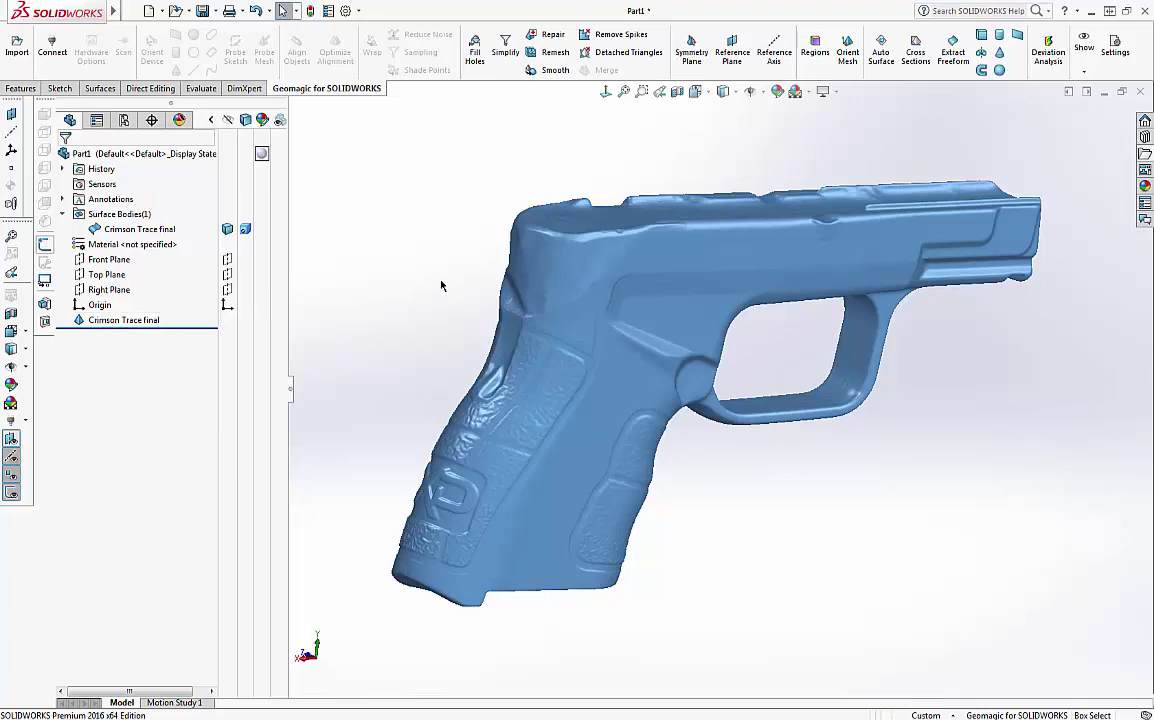
middle_drag(948, 487, 838, 422)
middle_drag(1023, 335, 800, 355)
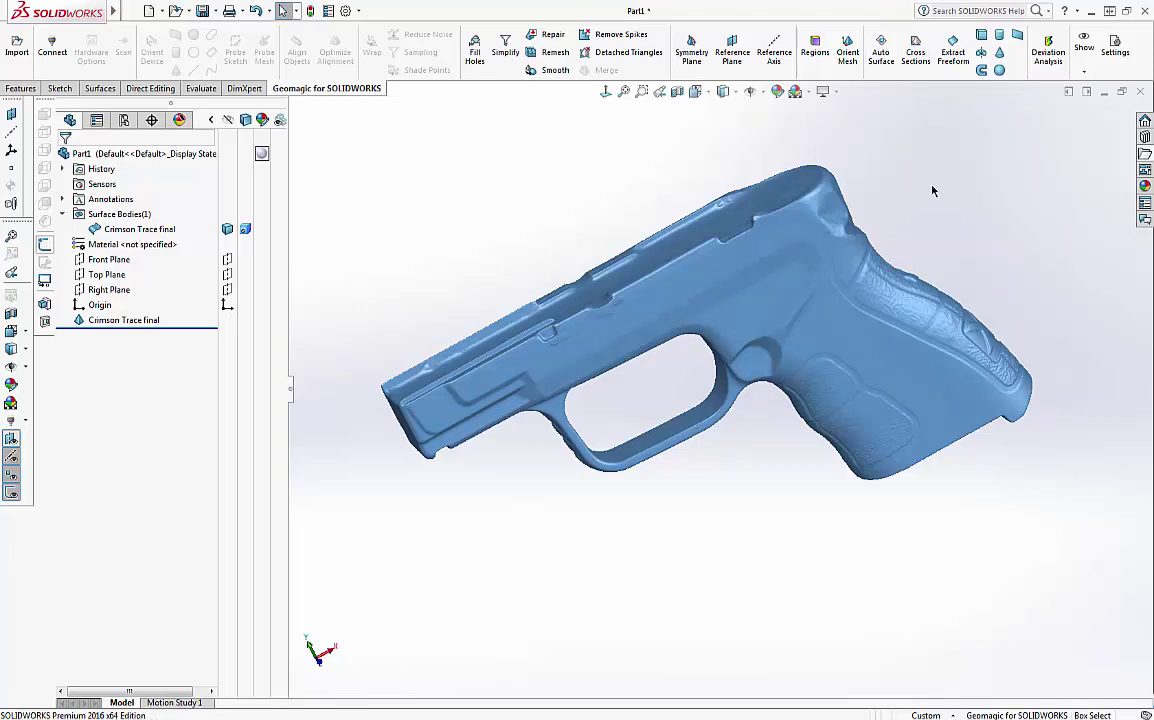
middle_drag(697, 297, 735, 392)
middle_drag(979, 320, 966, 252)
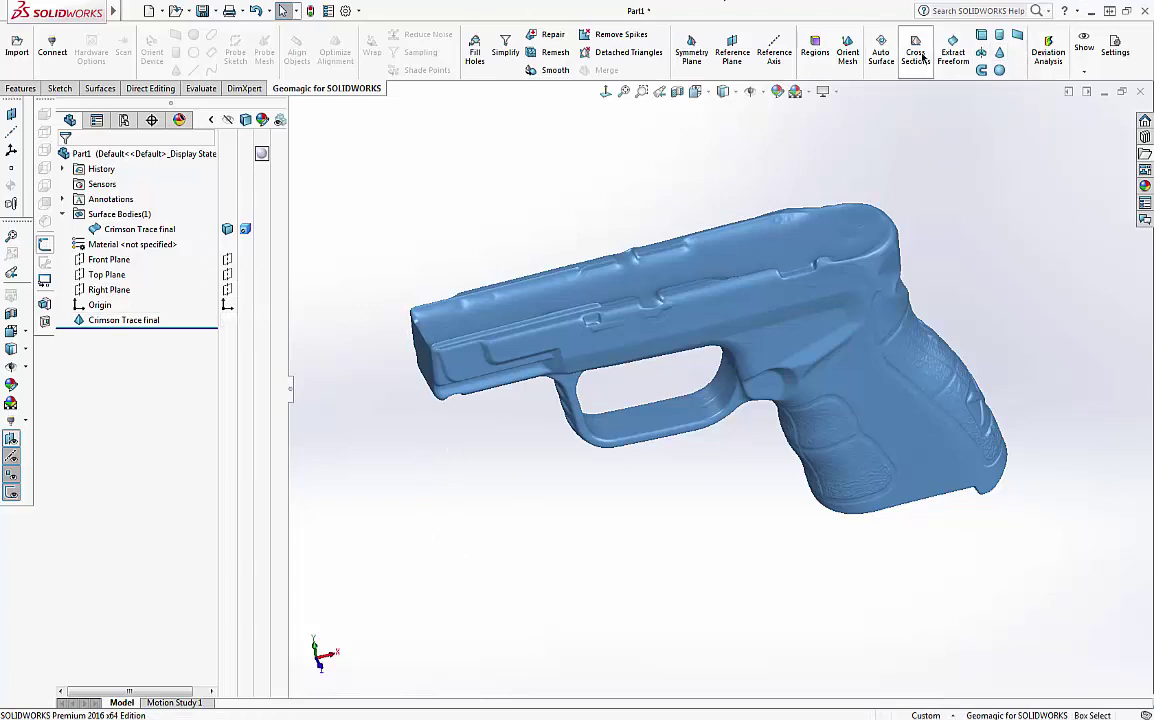
- Run Auto Surface on the Crimson Trace final mesh and accept the fitted solid
click(881, 50)
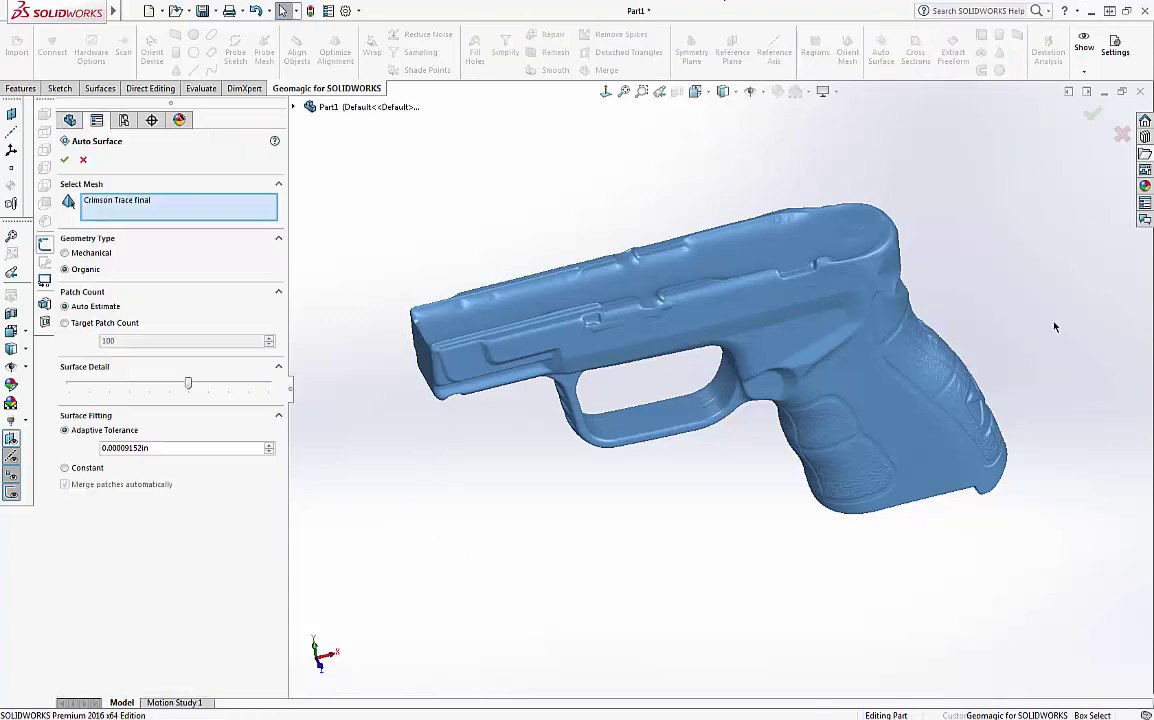
click(64, 160)
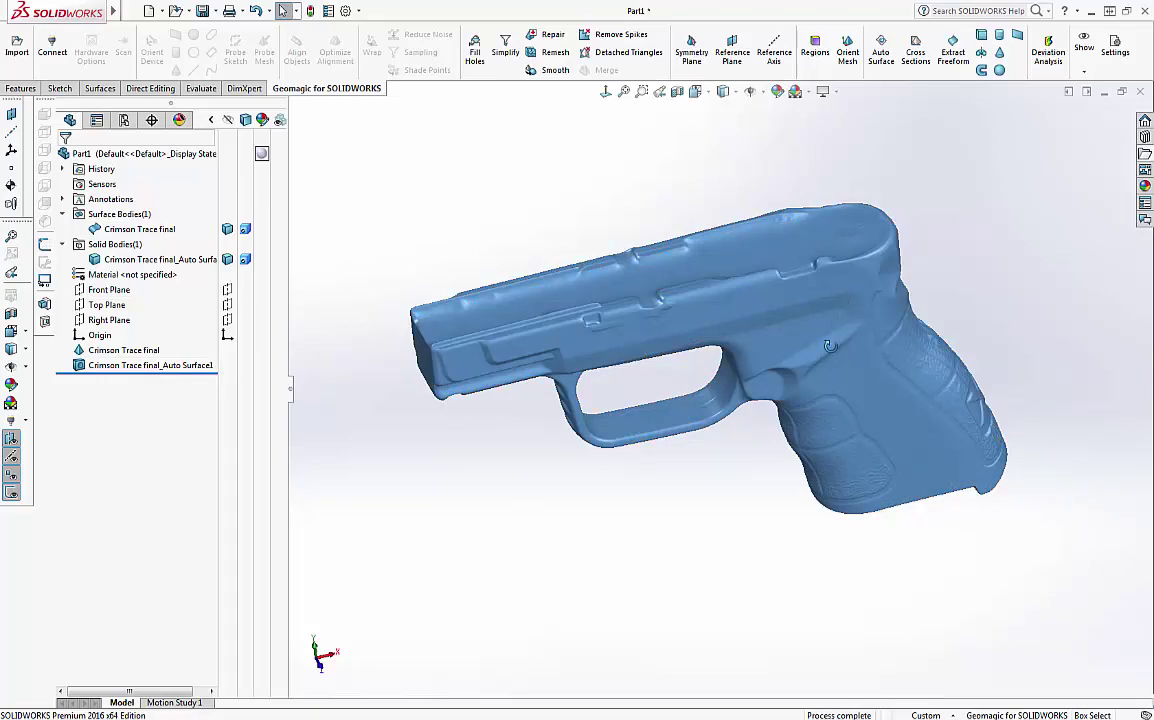
- Hide the Crimson Trace final scan mesh so only the grey auto-surfaced solid shows
middle_drag(830, 346, 400, 296)
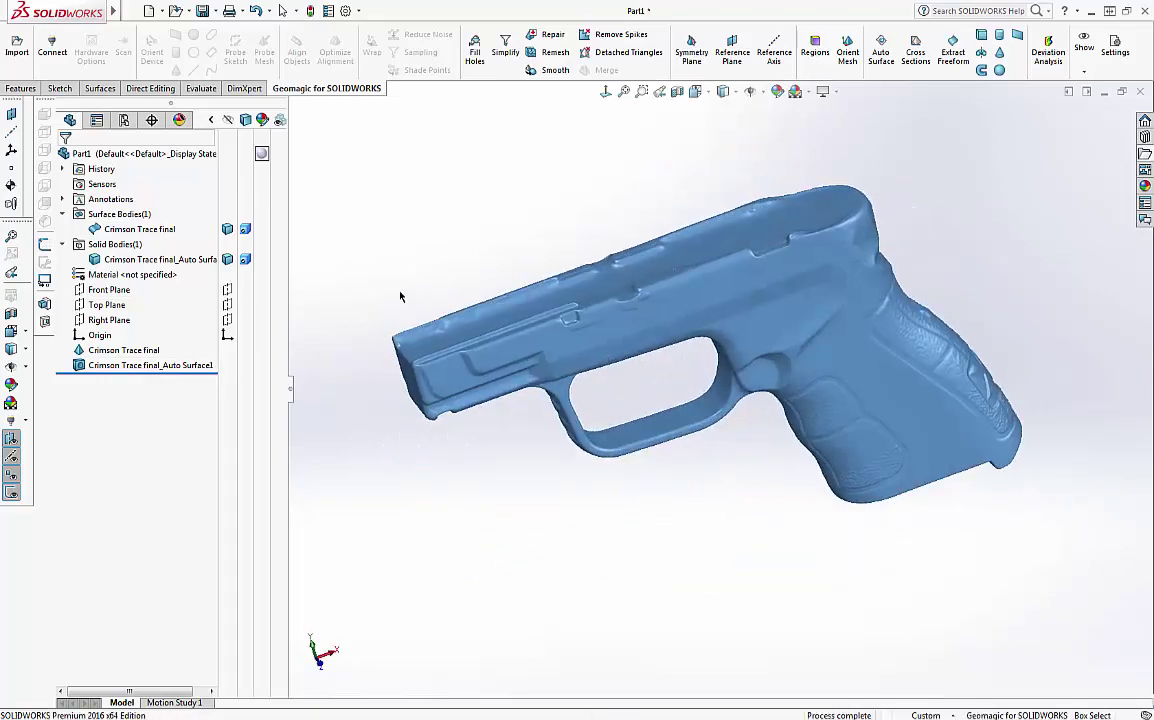
click(227, 231)
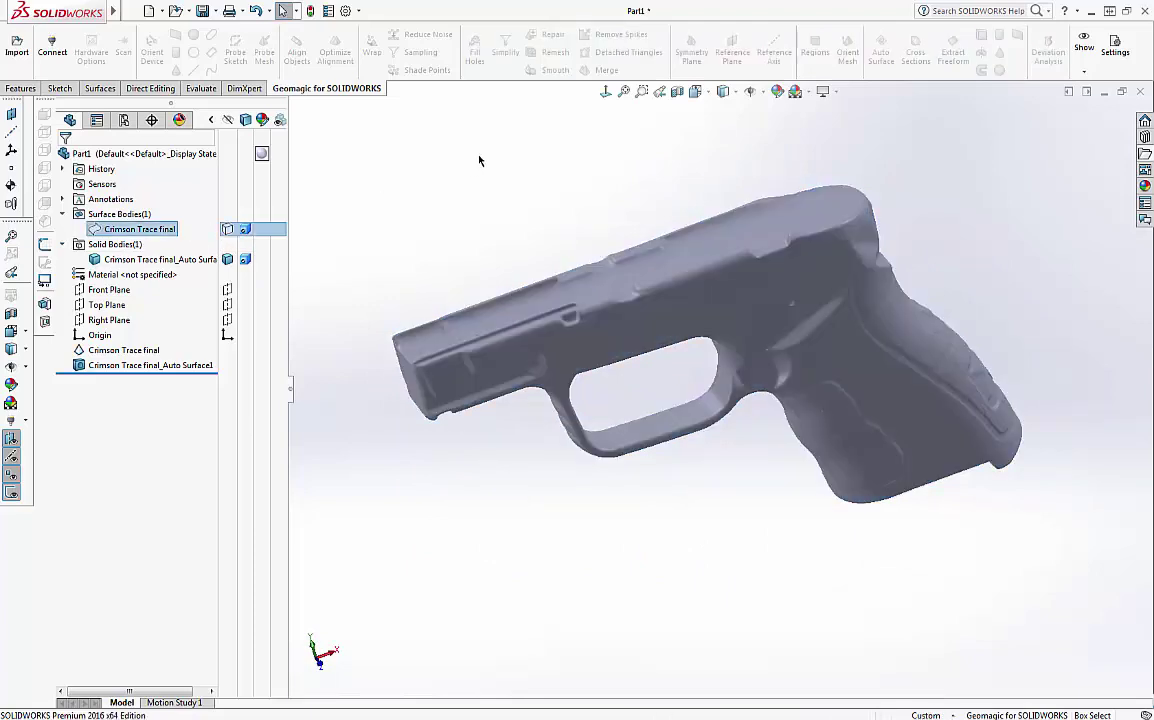
mouse_move(971, 440)
middle_down()
mouse_move(930, 405)
mouse_move(815, 358)
mouse_move(780, 260)
middle_up()
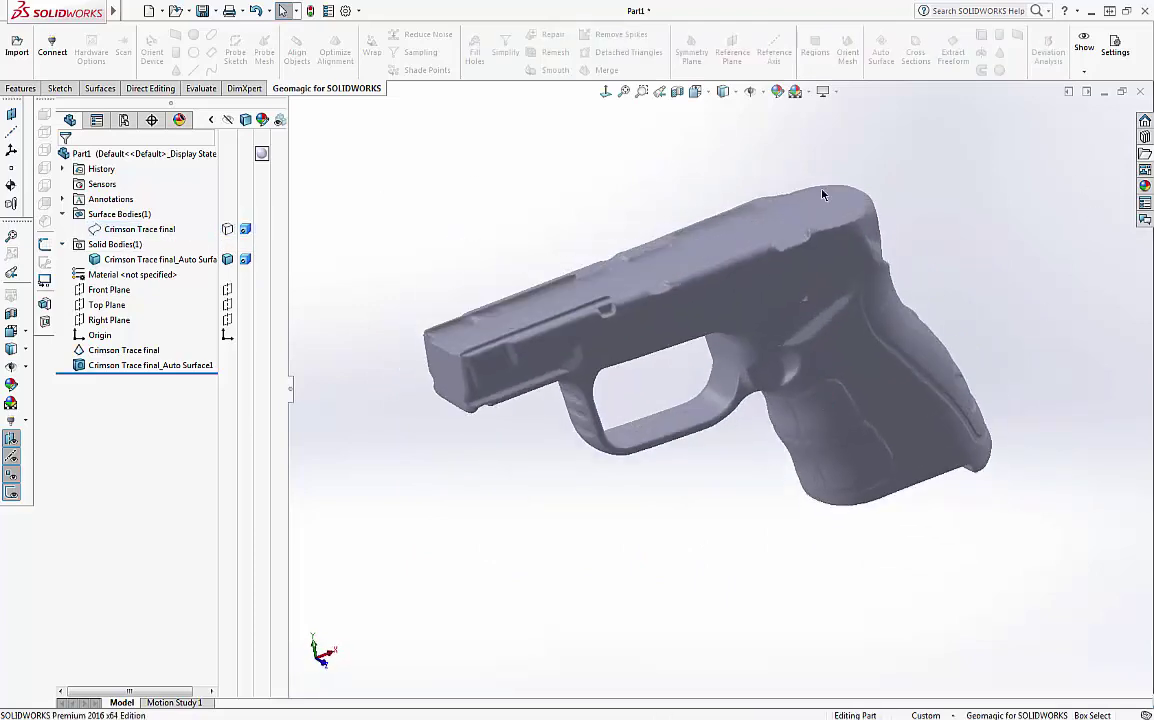
- Display the solid Shaded With Edges and orbit around it to inspect the patches
click(738, 92)
click(723, 110)
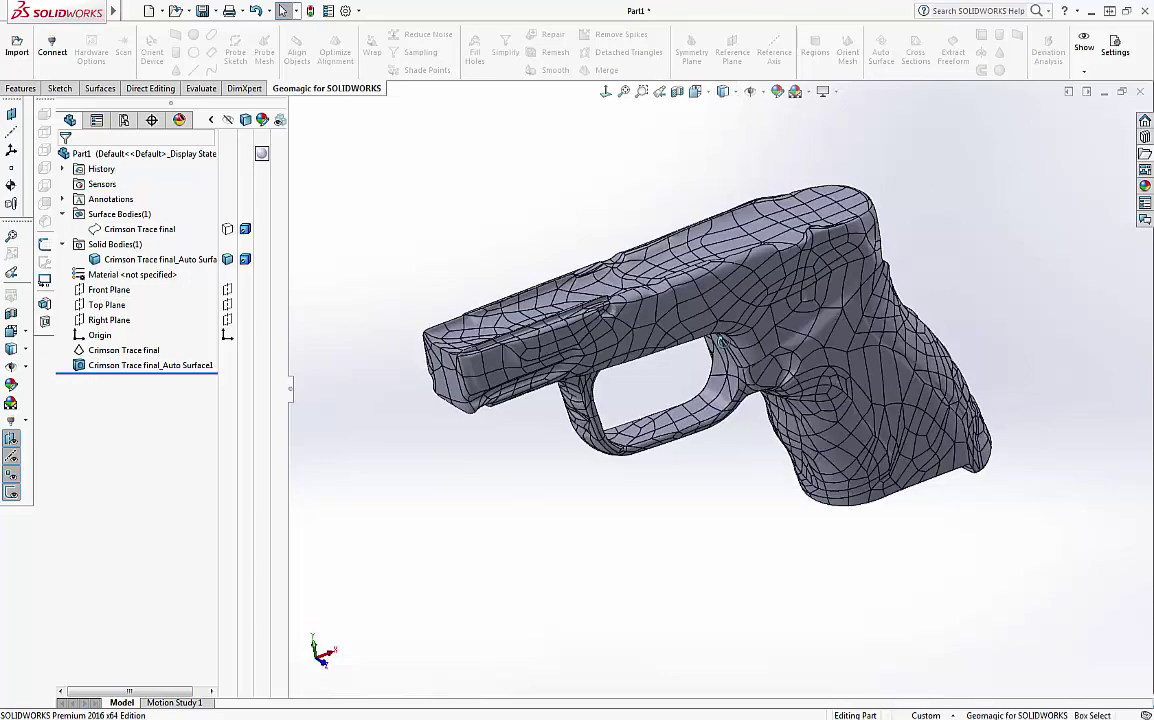
middle_drag(722, 341, 690, 127)
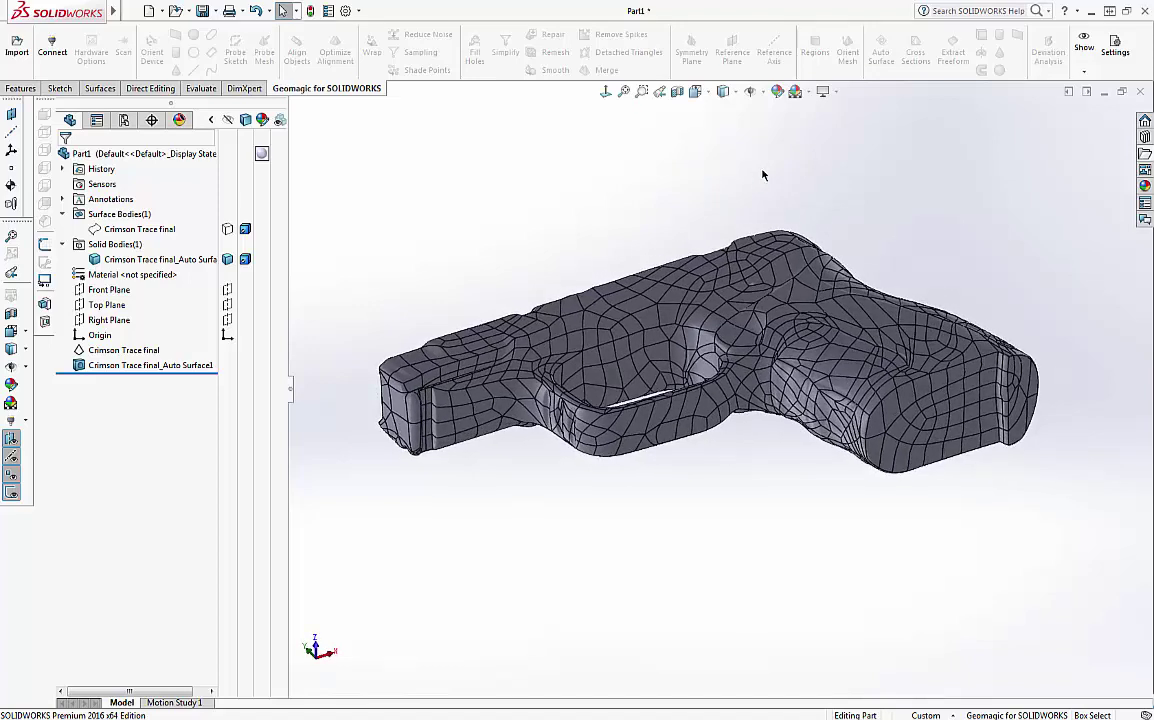
middle_drag(885, 197, 946, 418)
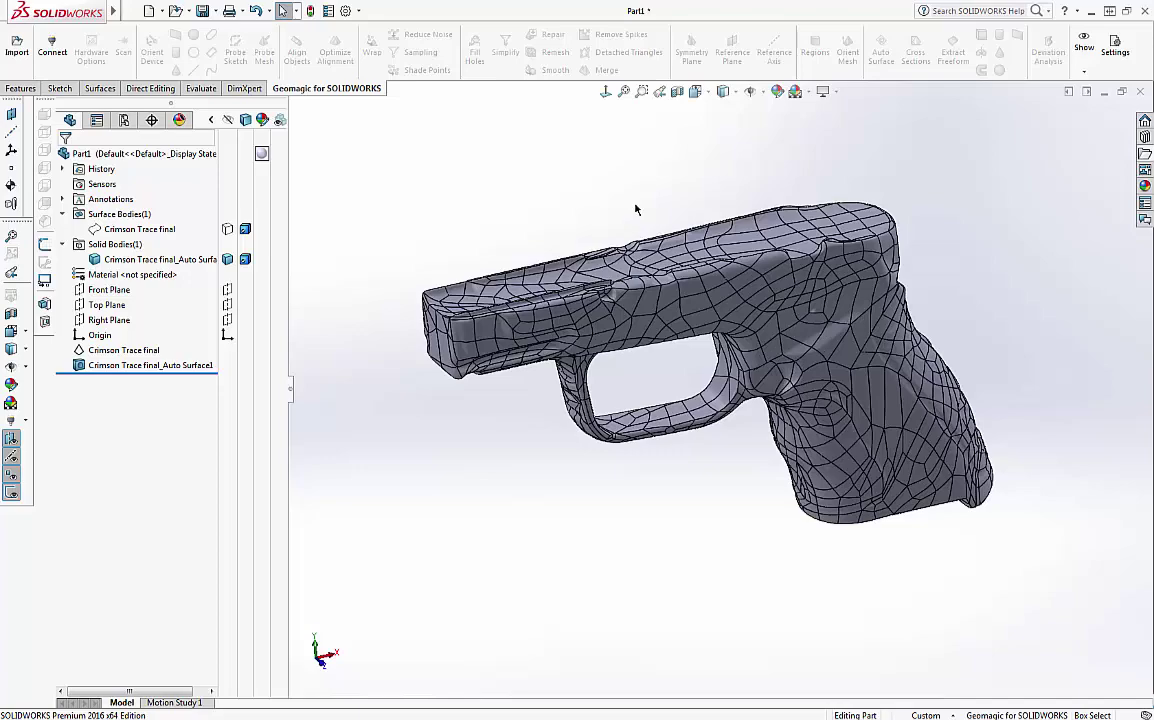
middle_drag(636, 209, 394, 296)
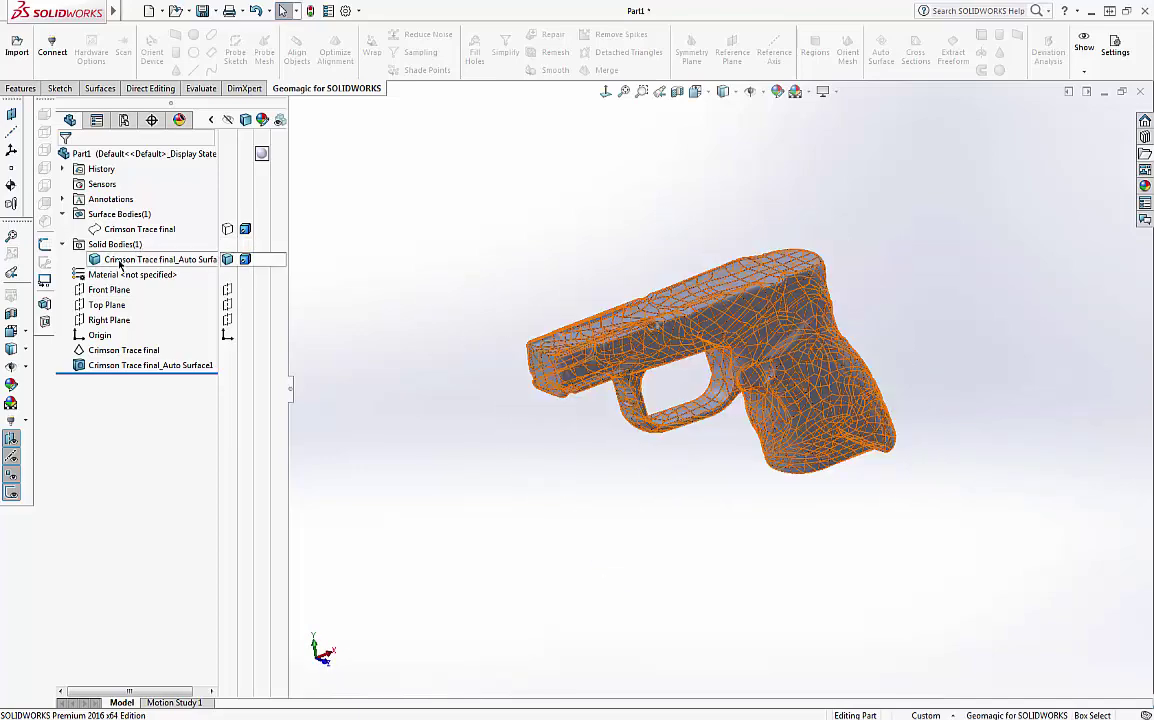
- Sketch a rectangle on the Top Plane extending past both ends of the frame
click(227, 304)
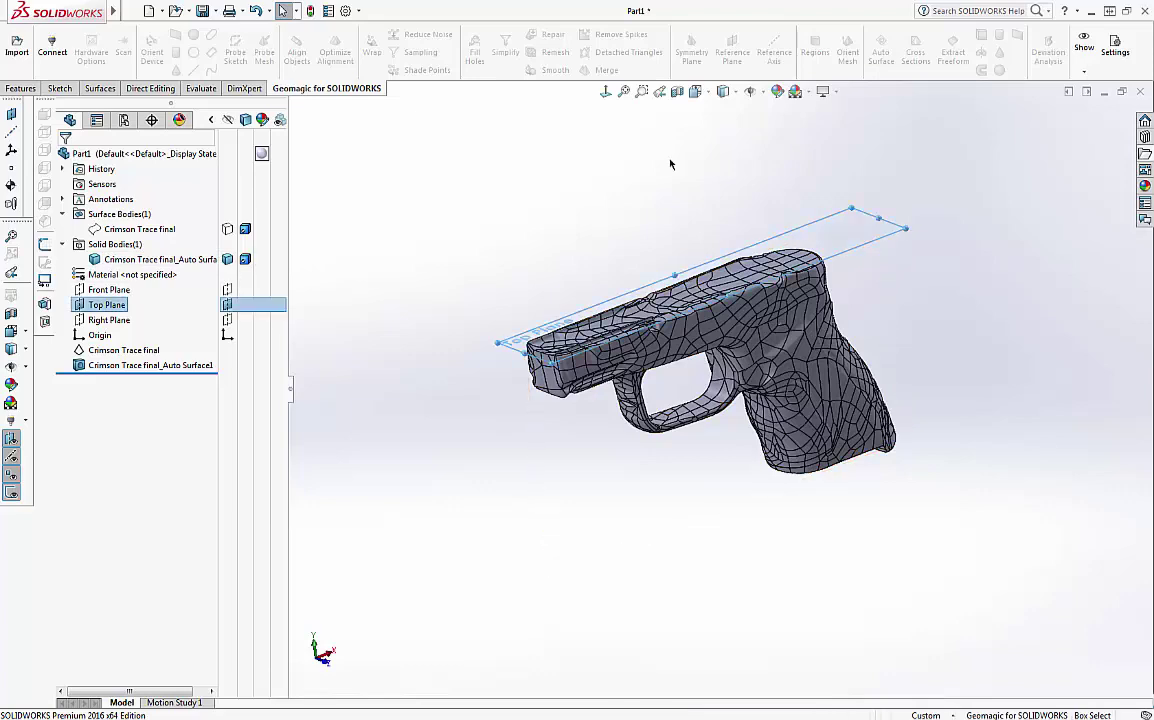
click(858, 243)
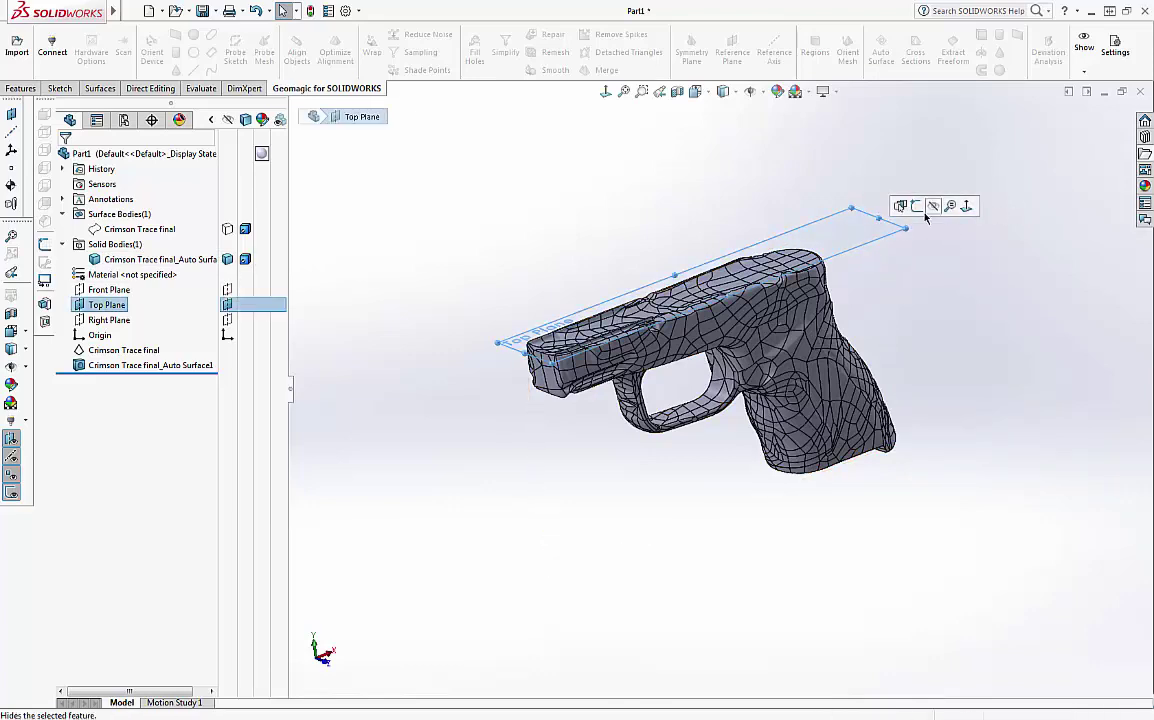
click(917, 206)
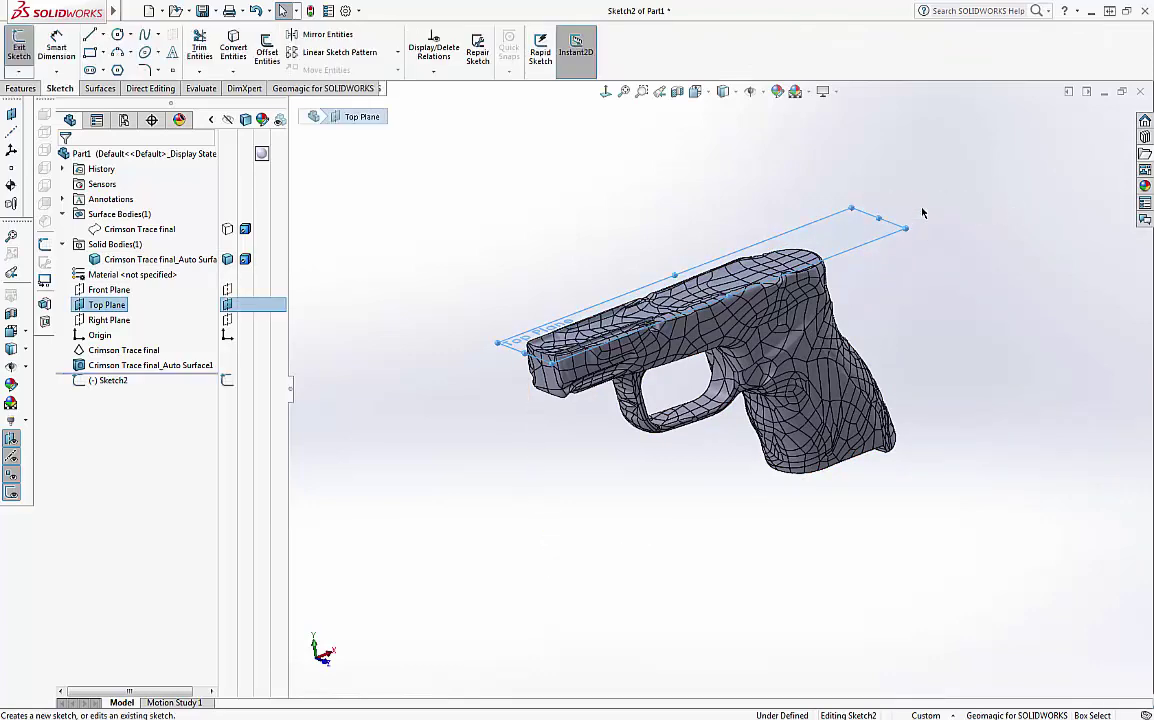
click(605, 91)
click(90, 52)
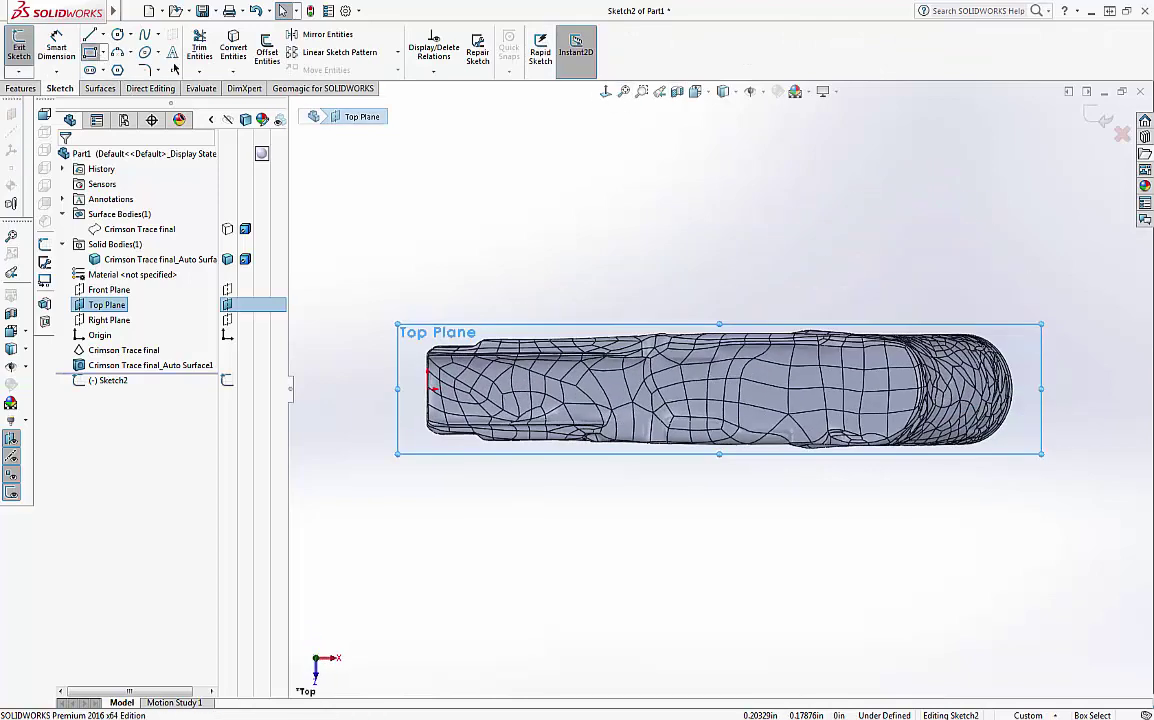
click(370, 254)
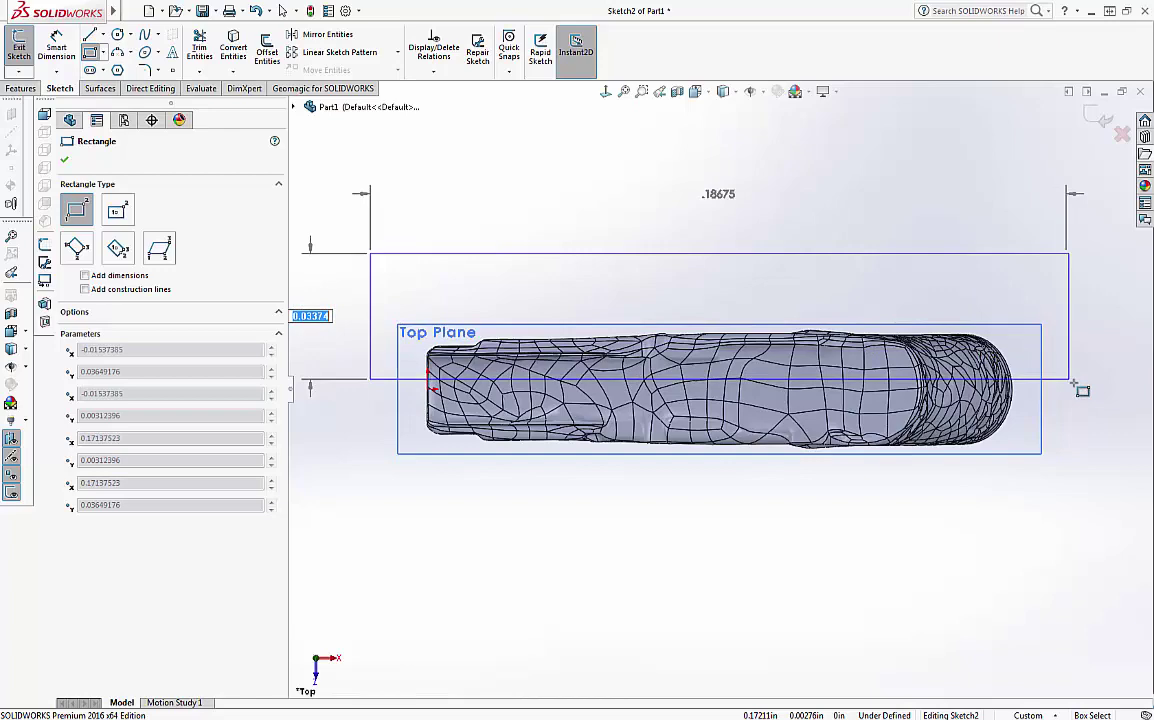
click(1078, 389)
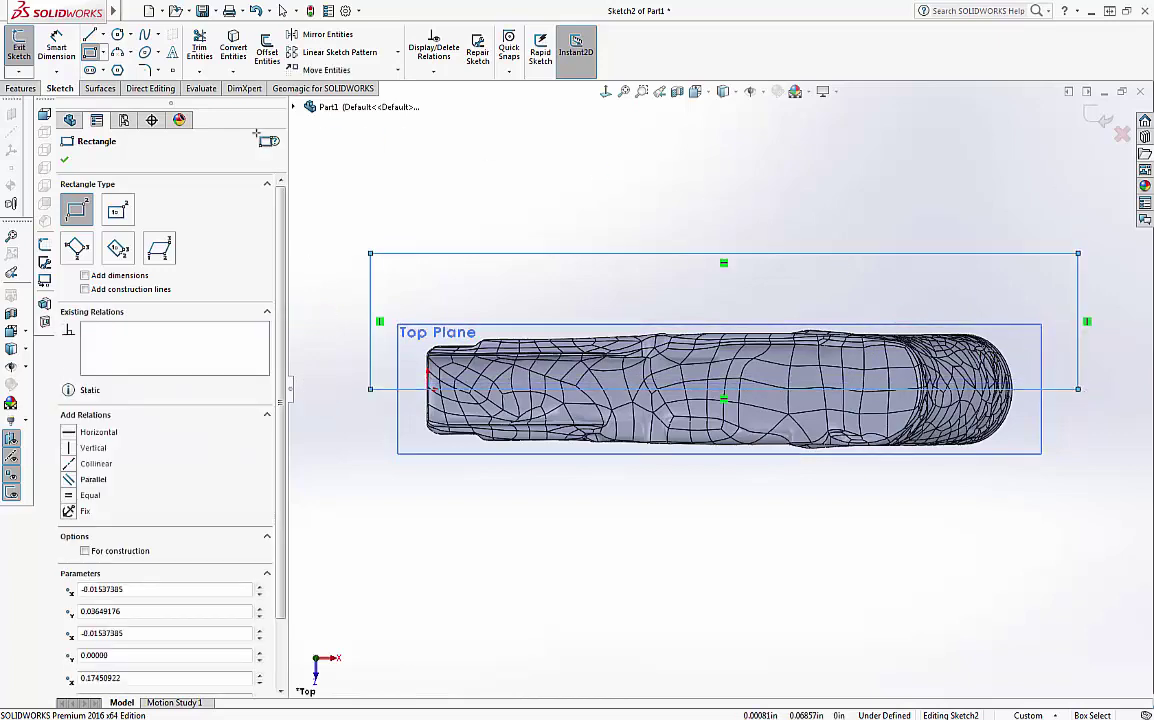
click(64, 160)
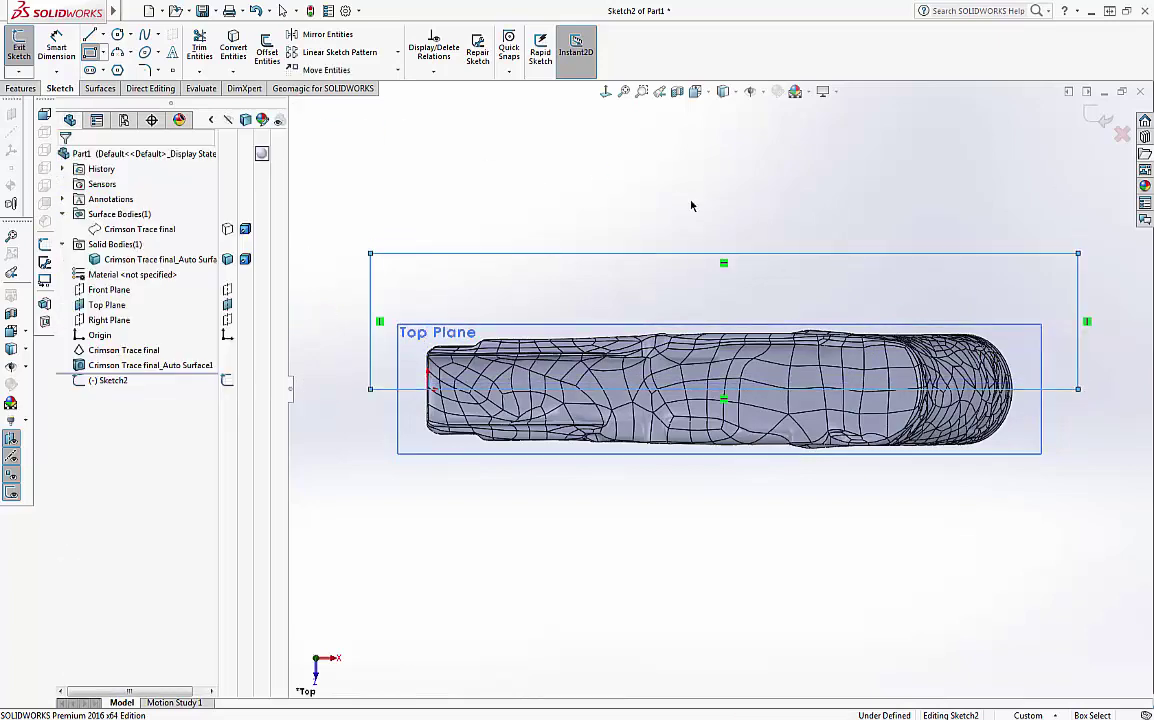
click(1095, 115)
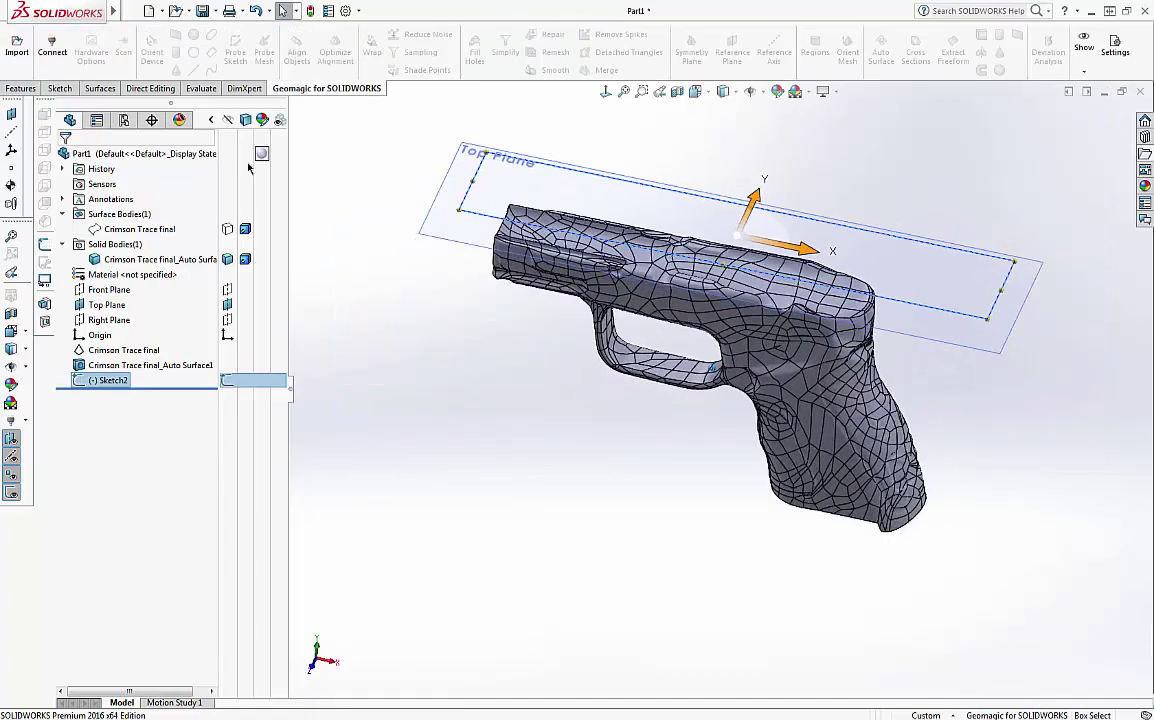
- Extrude-cut the rectangle Blind 0.1in in both directions, creating Cut-Extrude1
click(21, 88)
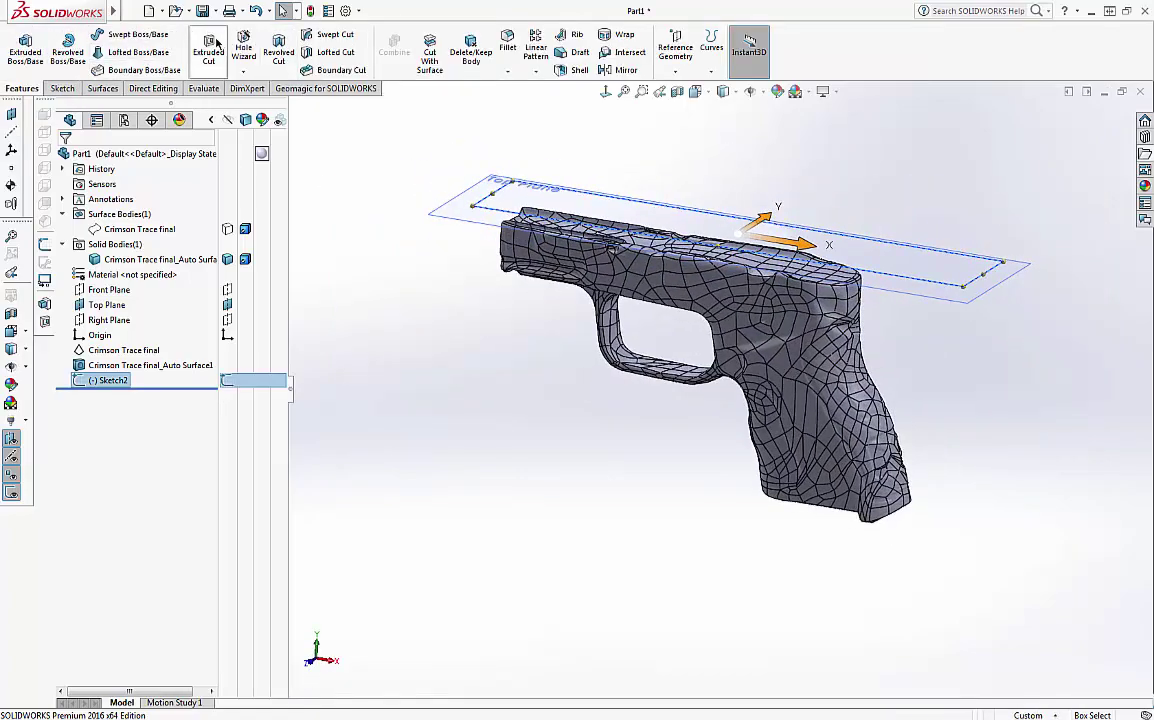
click(212, 47)
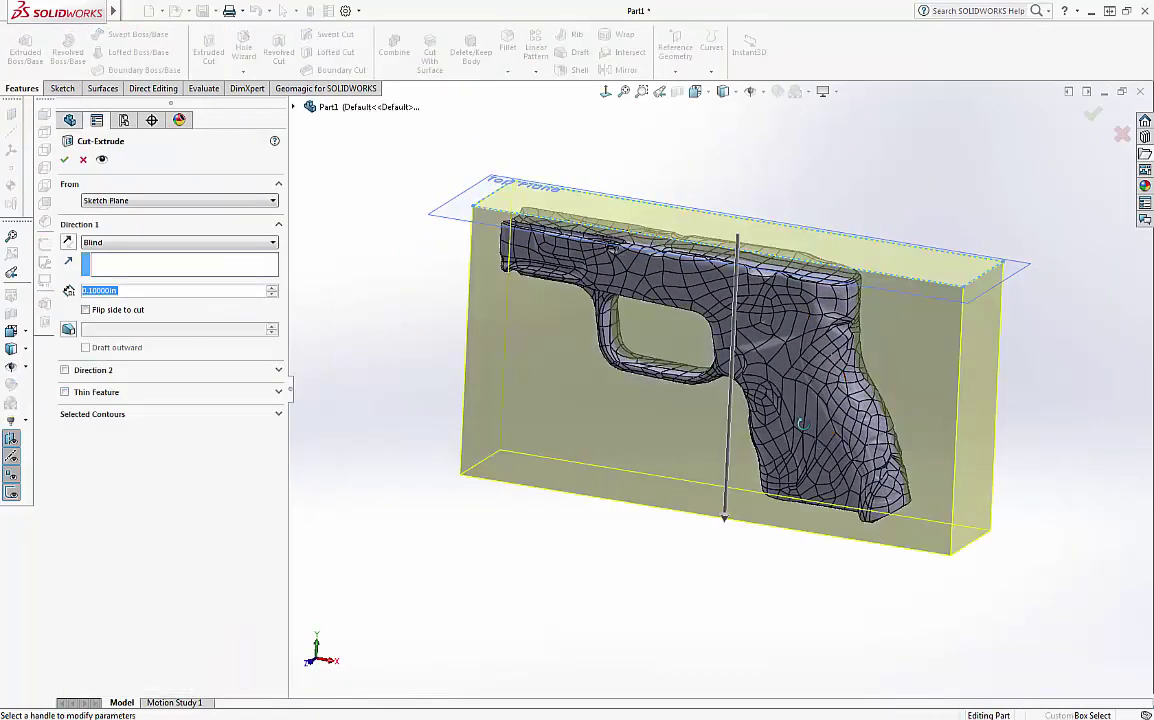
key(ctrl+1)
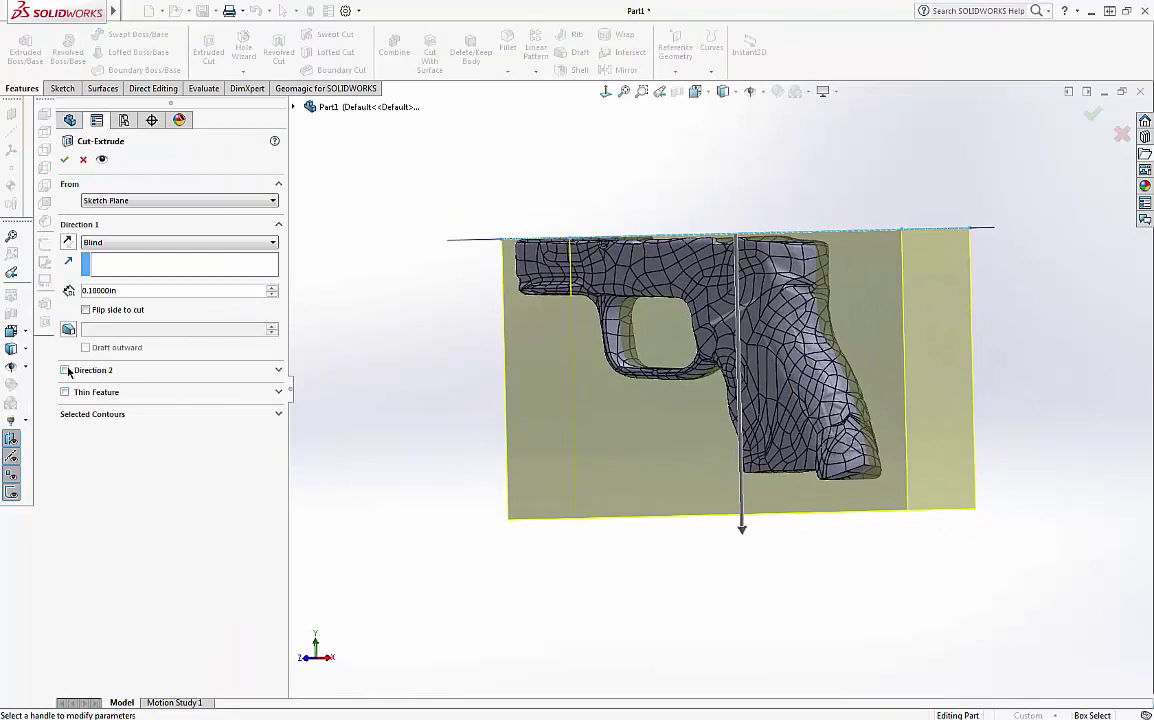
click(65, 370)
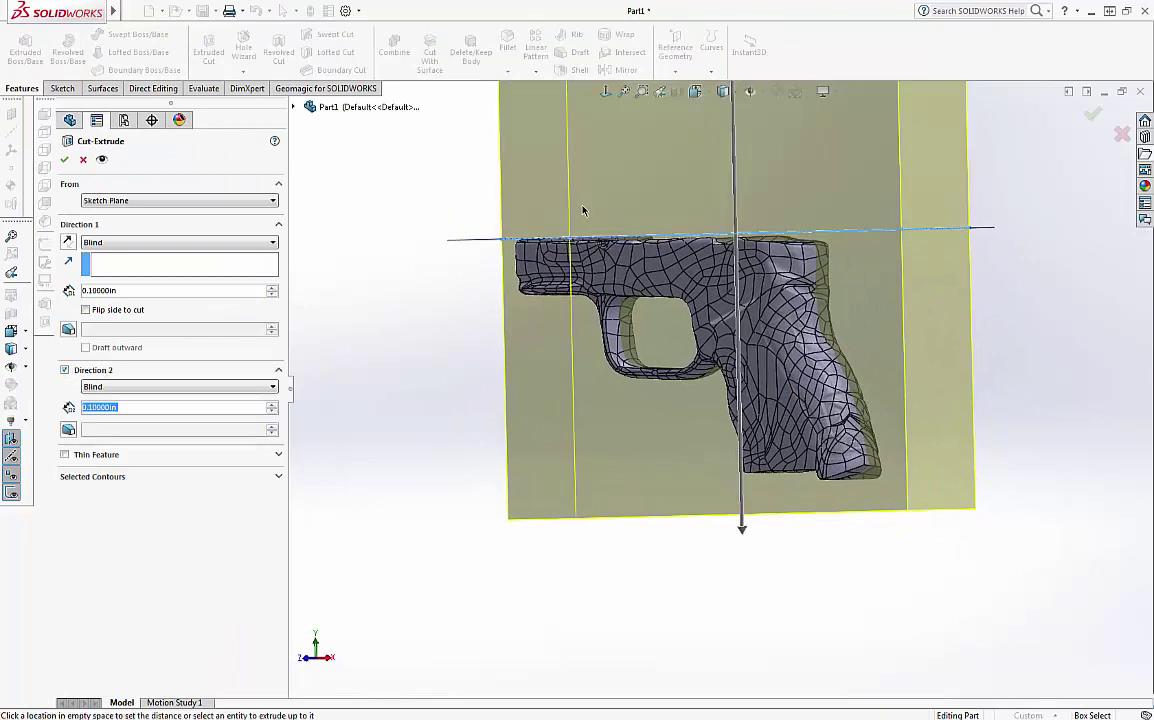
click(64, 160)
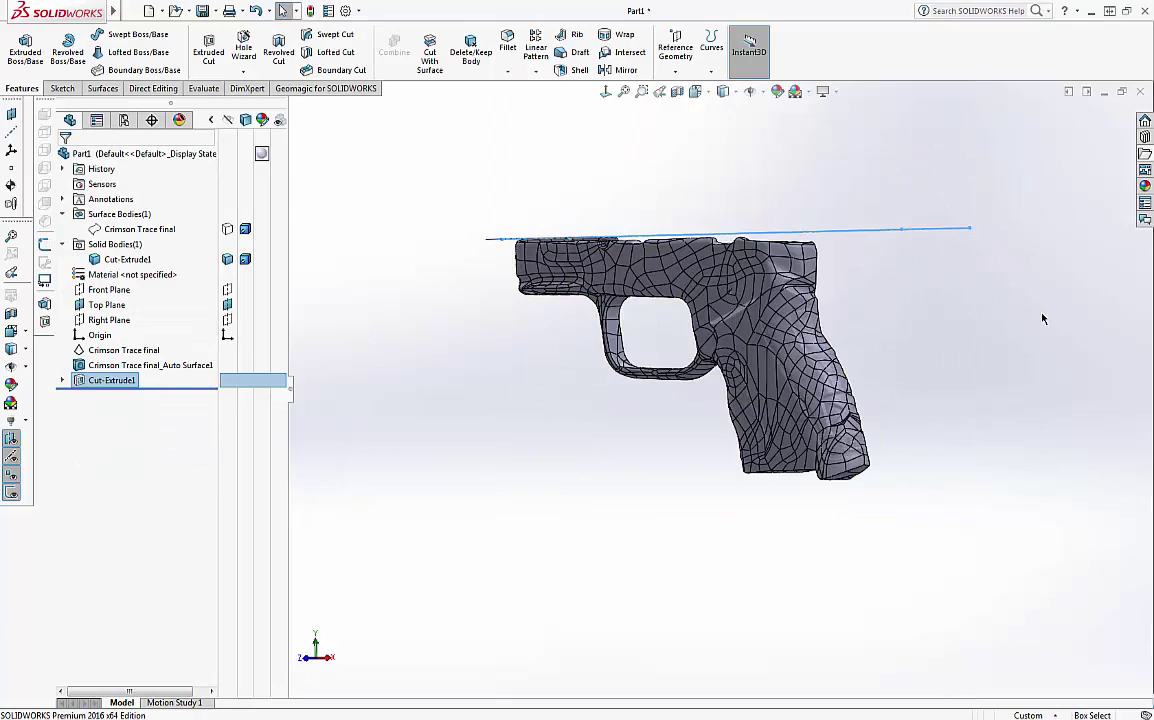
middle_drag(946, 367, 700, 470)
scroll(740, 320, down, 4)
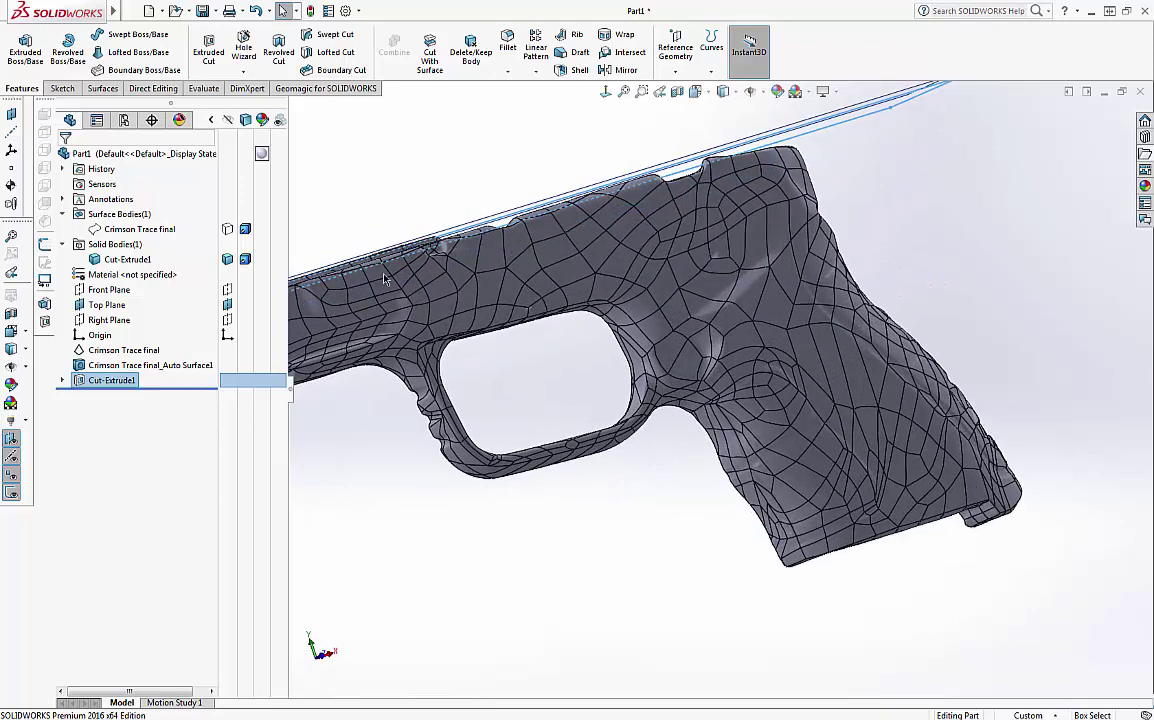
- Start a Front Plane sketch and draw a circle just behind the trigger guard
click(229, 290)
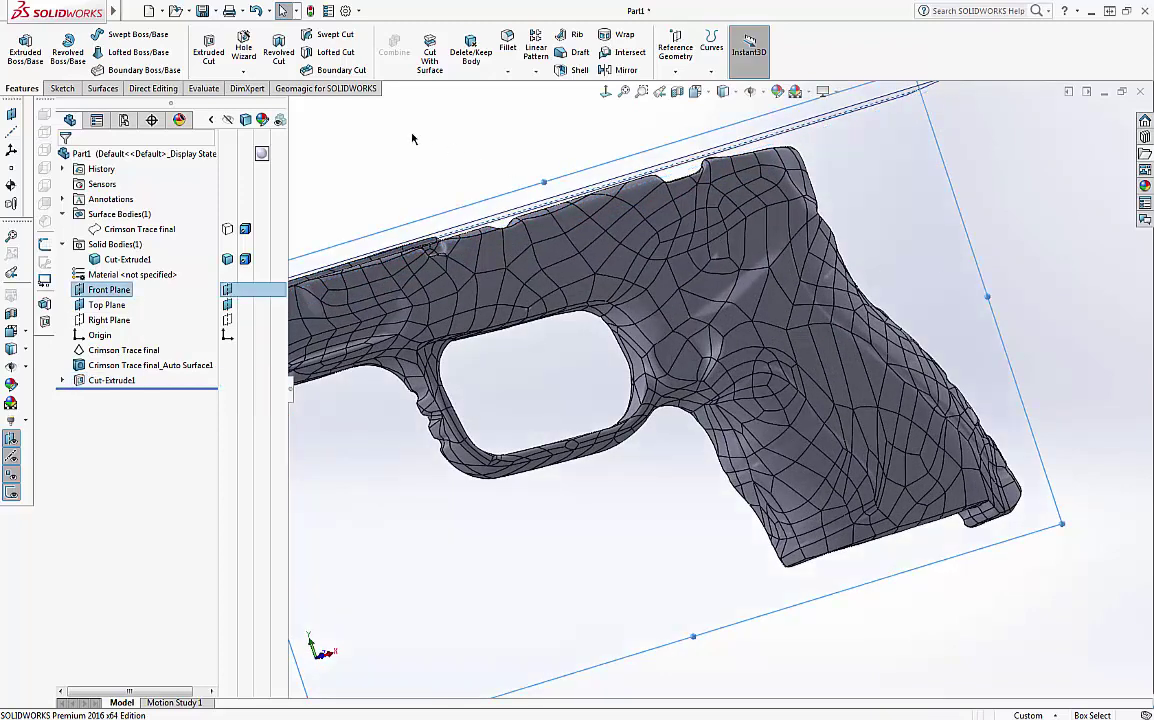
right_click(940, 236)
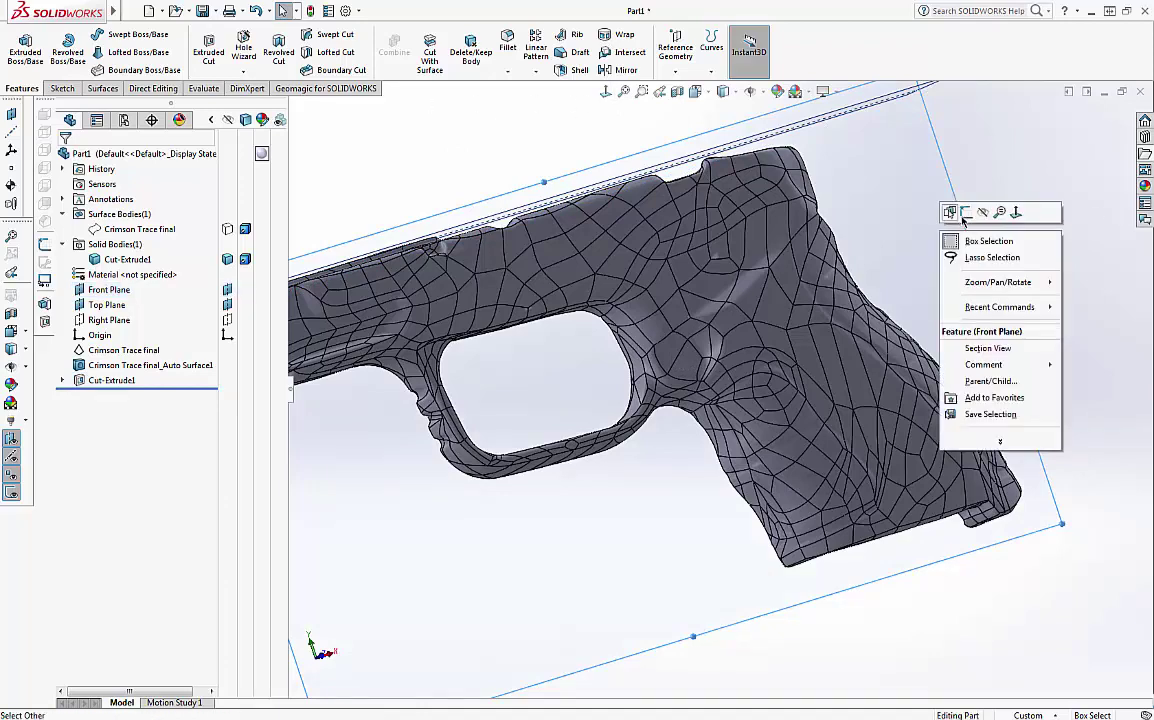
click(962, 219)
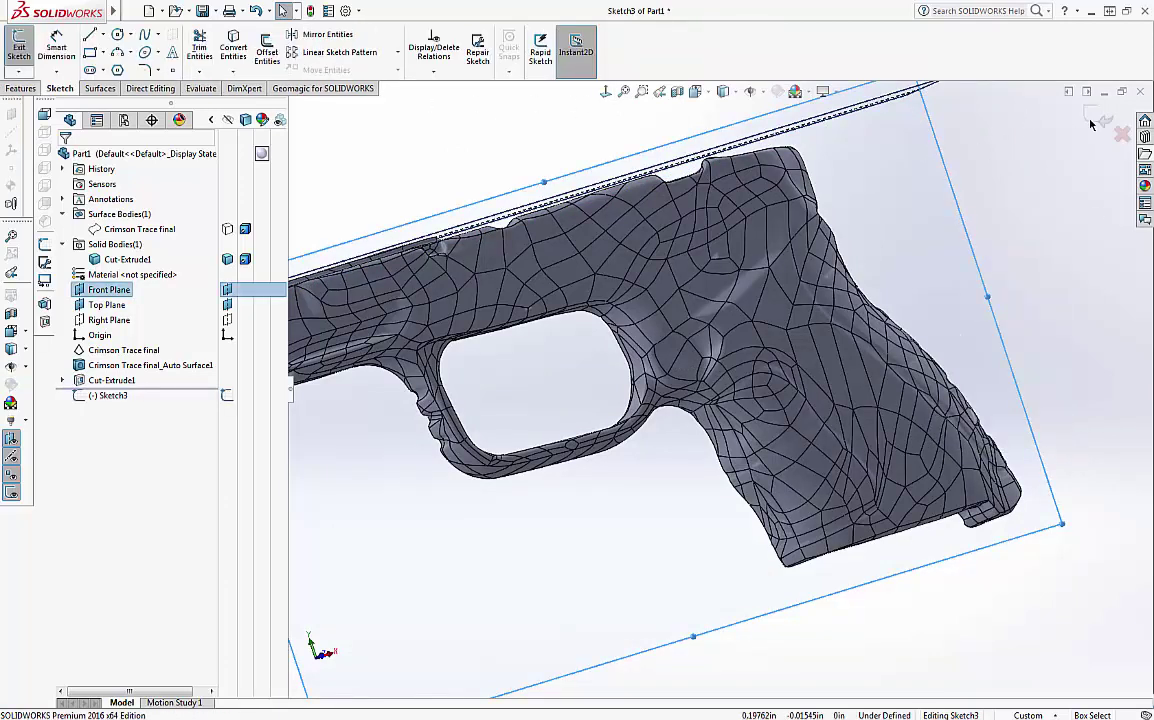
click(606, 91)
scroll(785, 383, down, 8)
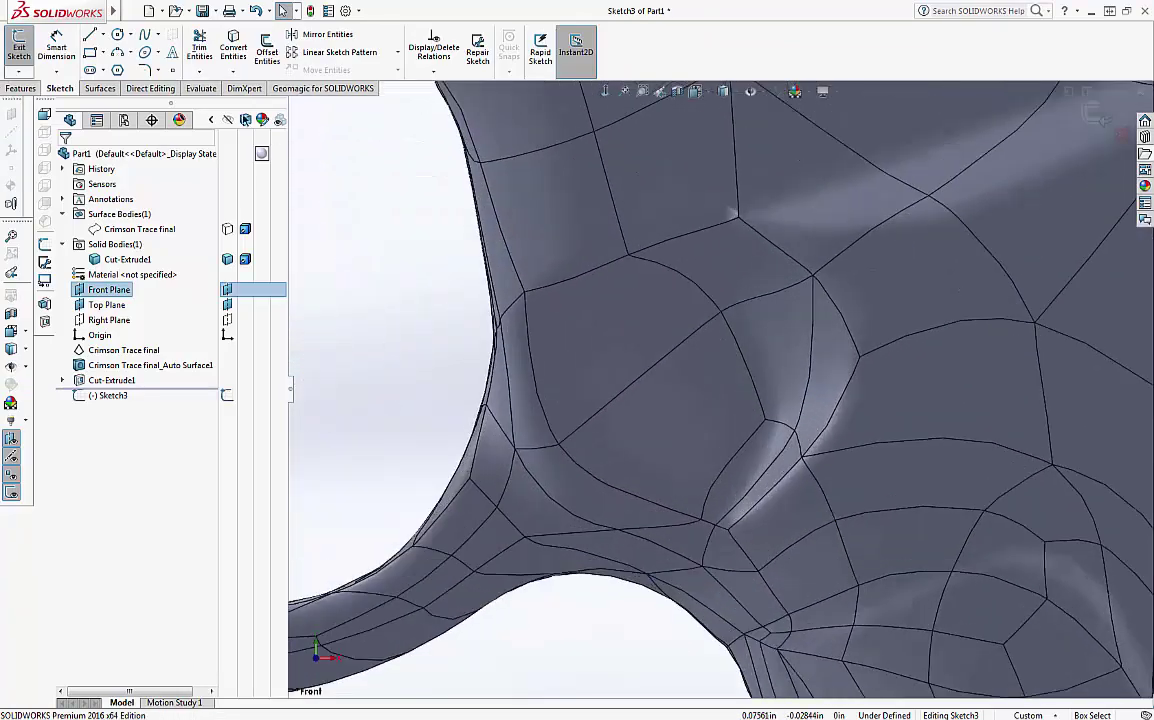
click(117, 36)
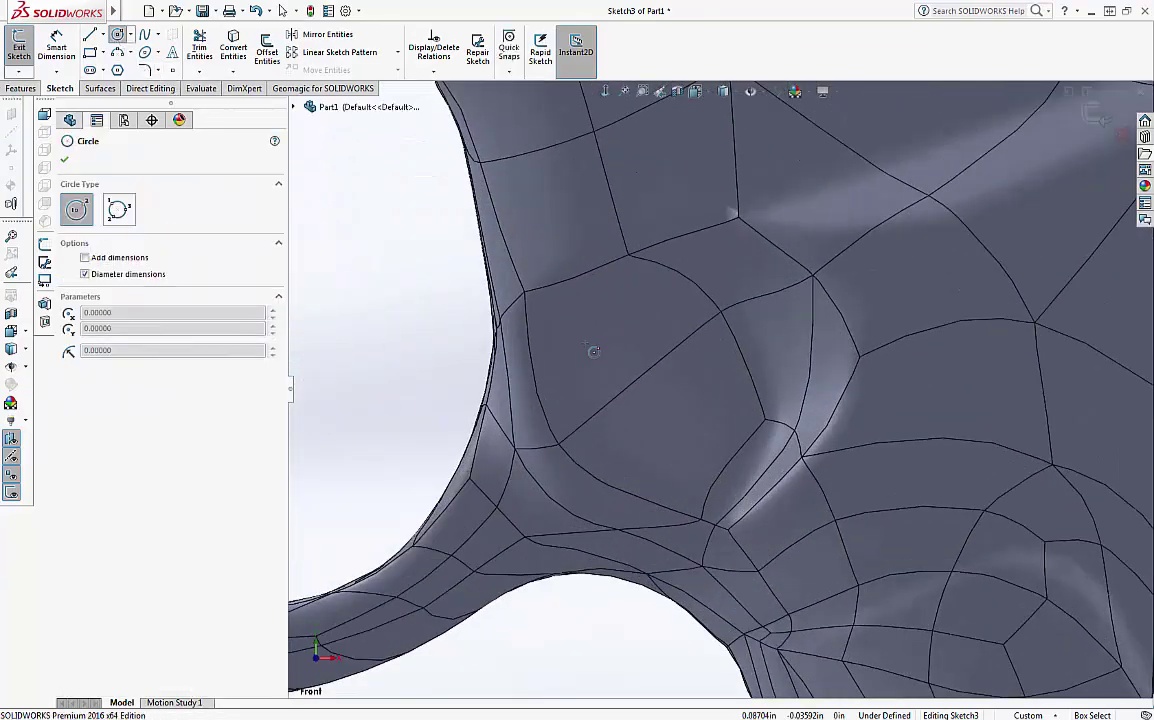
click(660, 384)
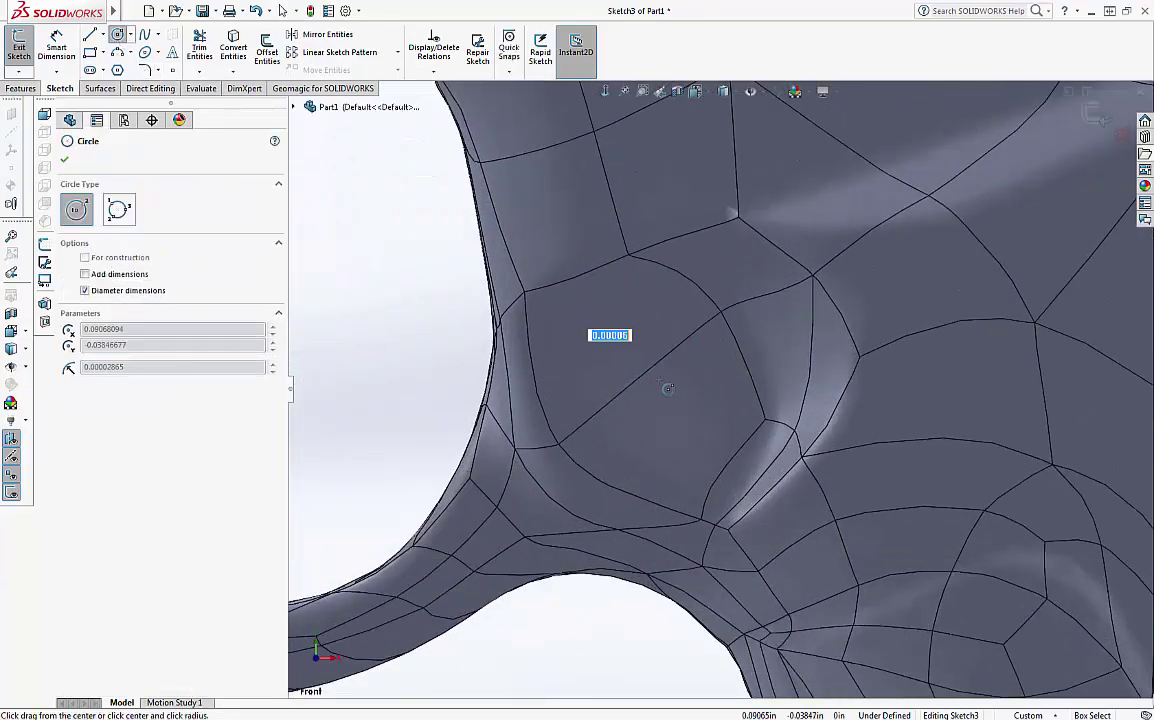
click(683, 317)
- Dimension the circle's diameter to 0.01 in
click(56, 46)
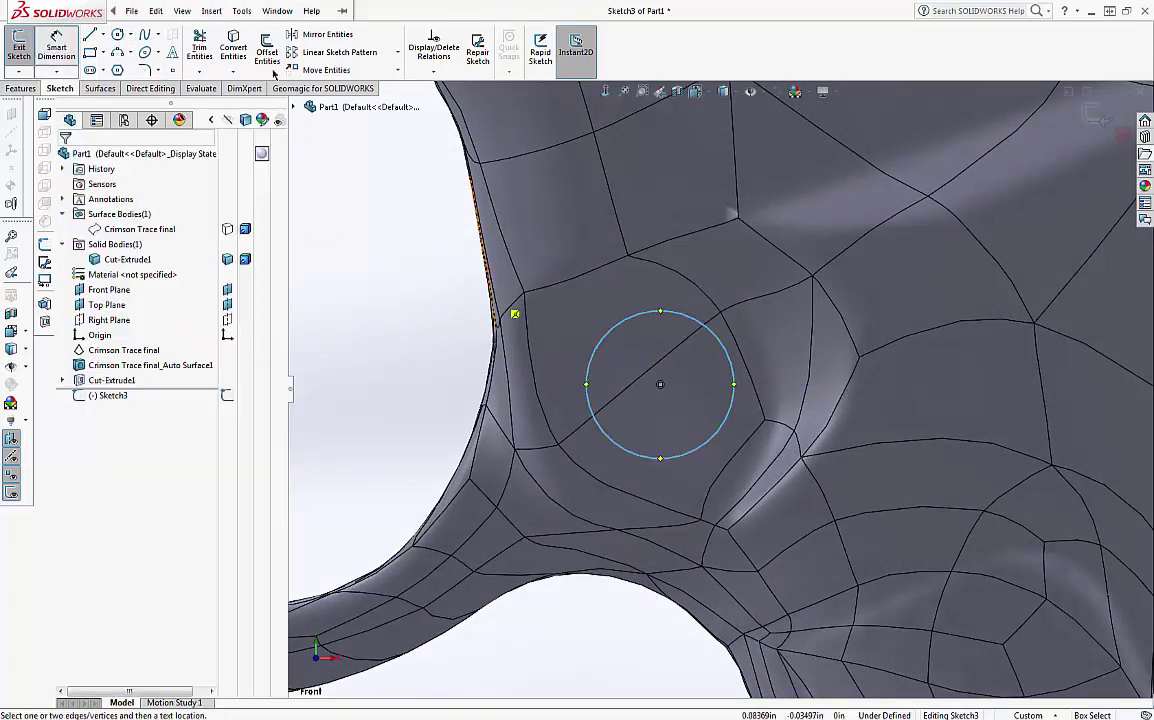
click(623, 322)
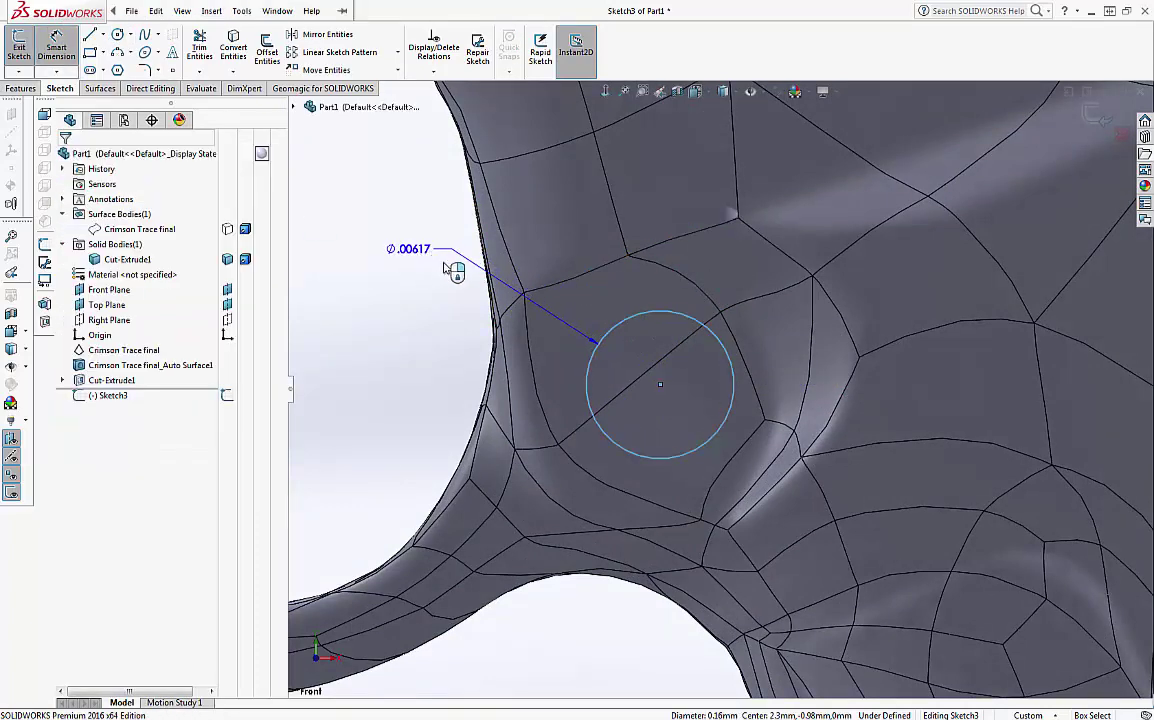
click(451, 265)
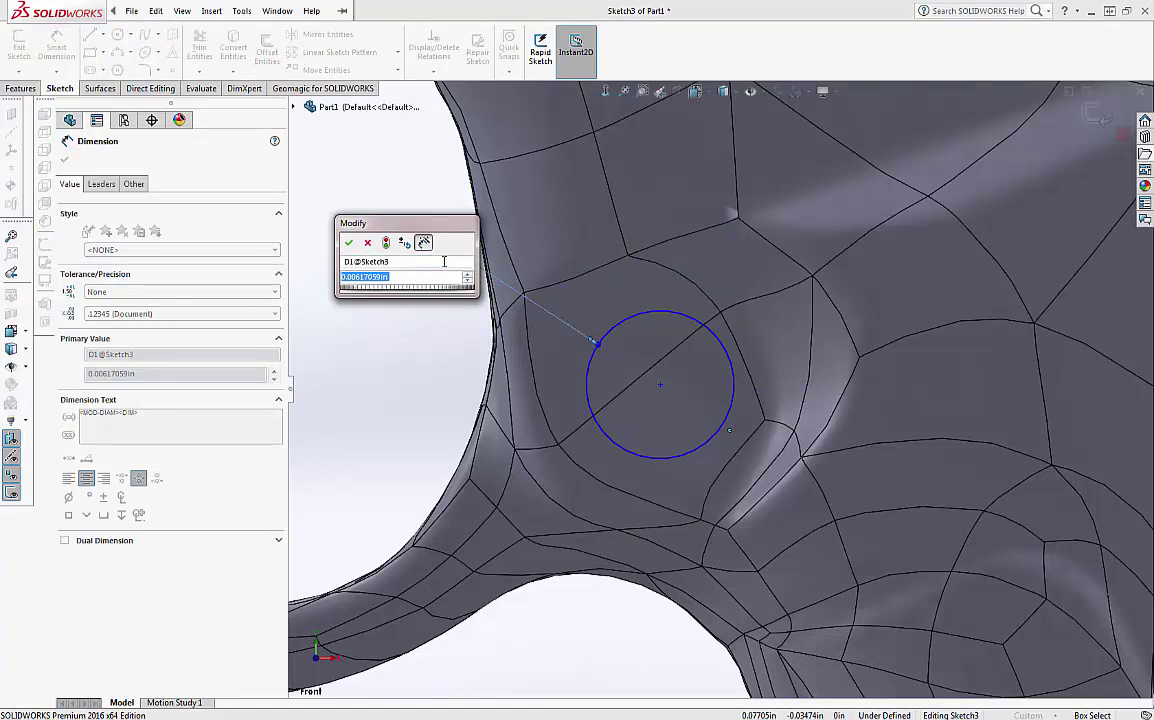
text(.00)
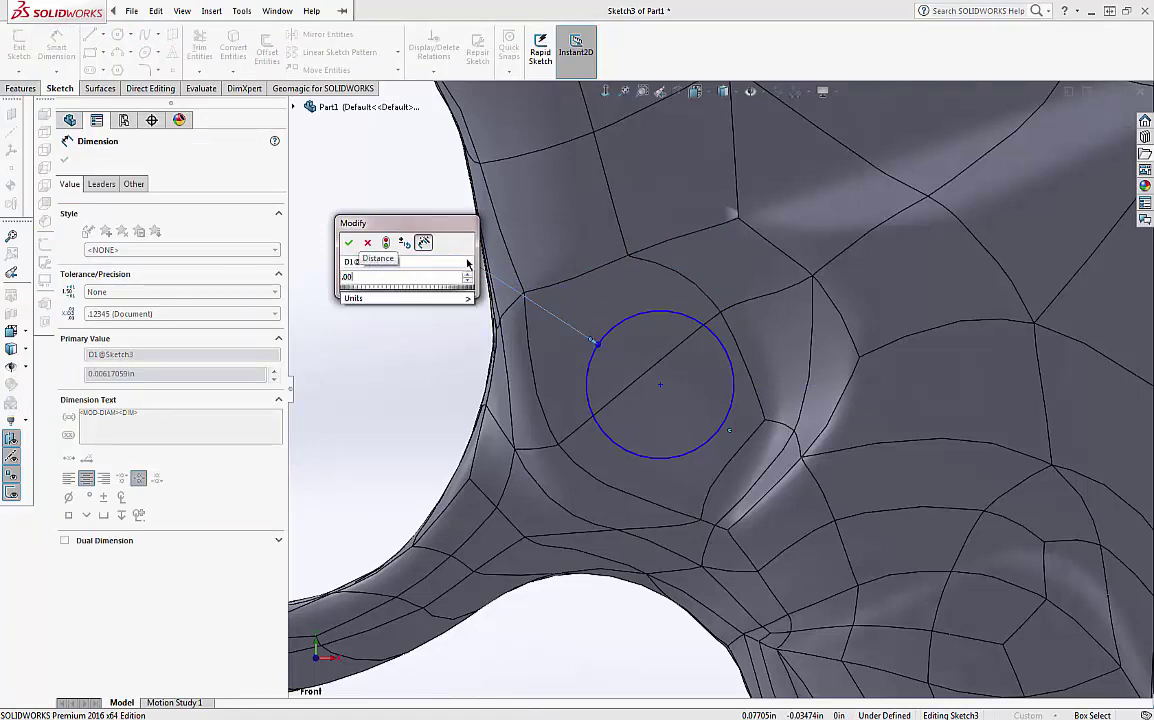
key(Return)
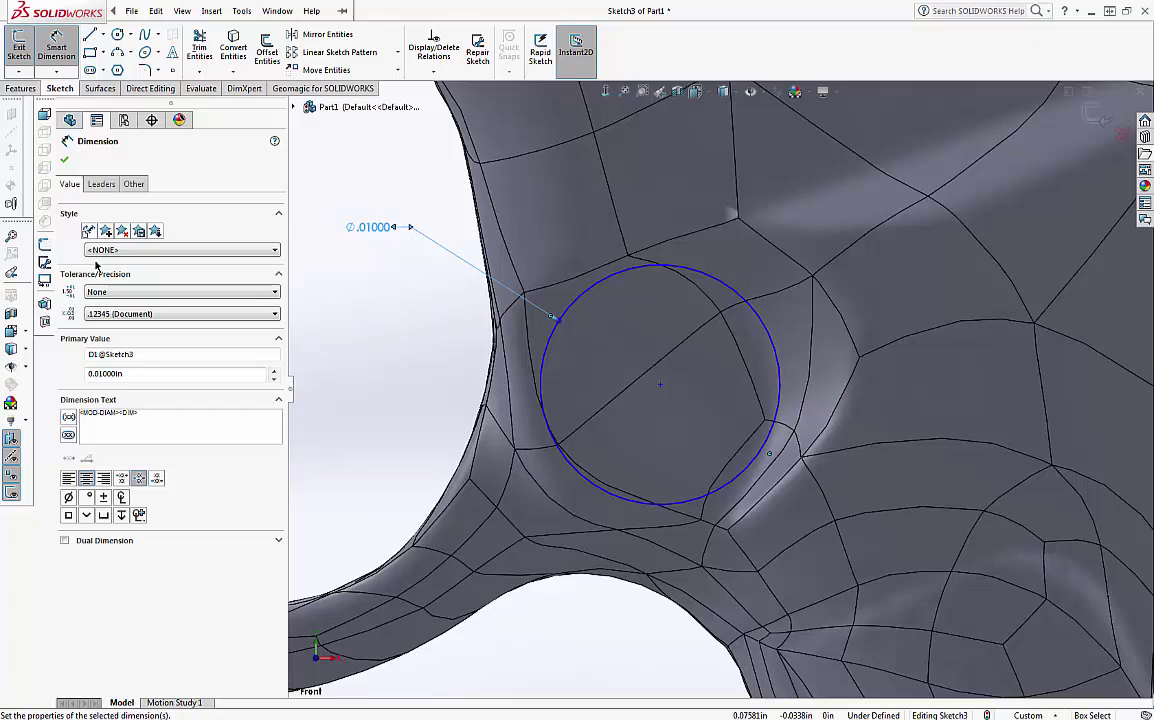
key(Escape)
scroll(519, 370, up, 6)
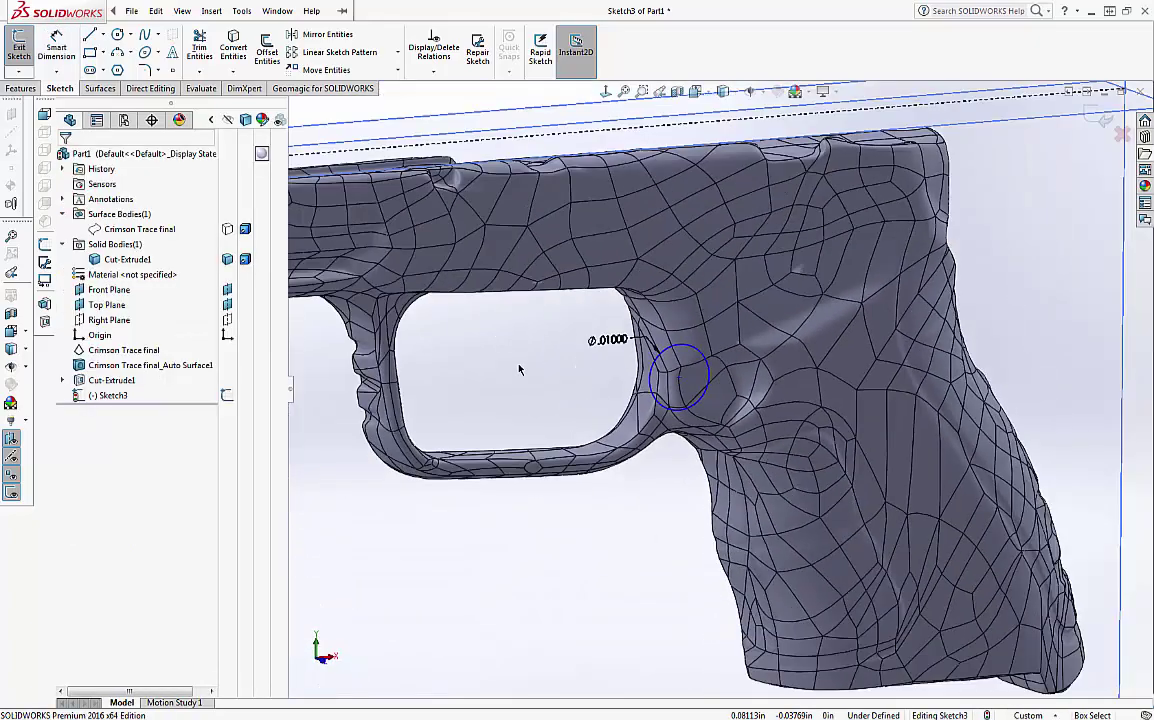
middle_drag(519, 370, 1105, 79)
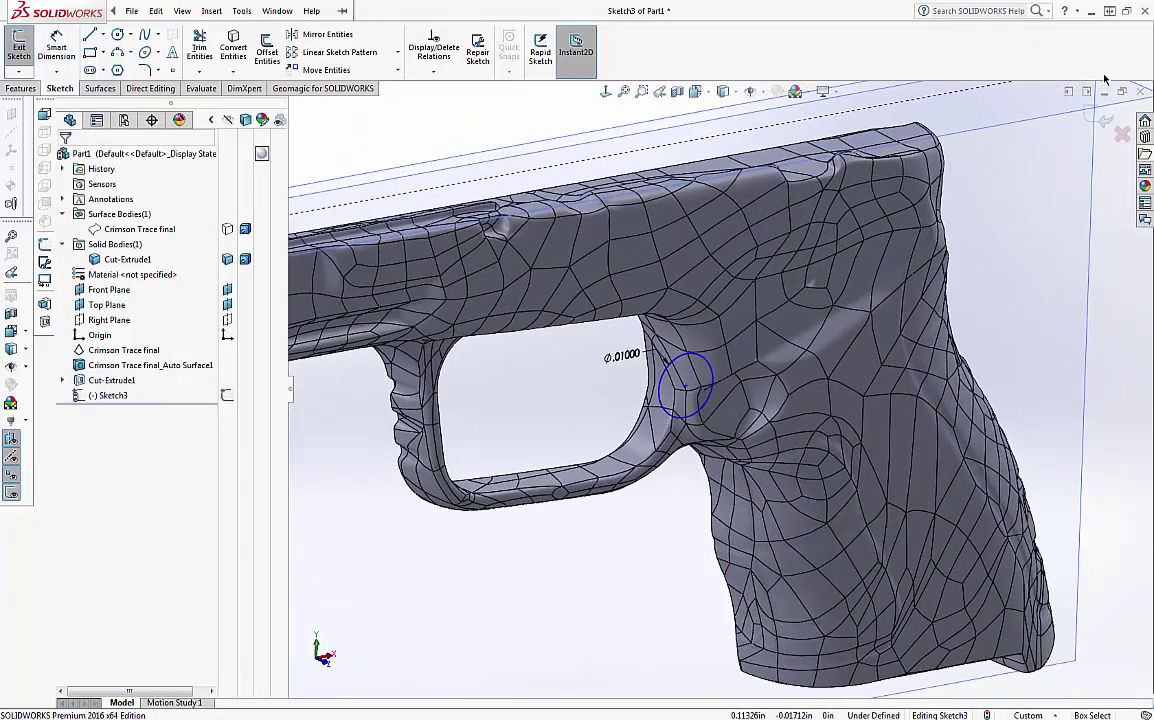
- Cut the circle 0.18 in Blind, reversed toward the grip, creating Cut-Extrude2
click(1105, 118)
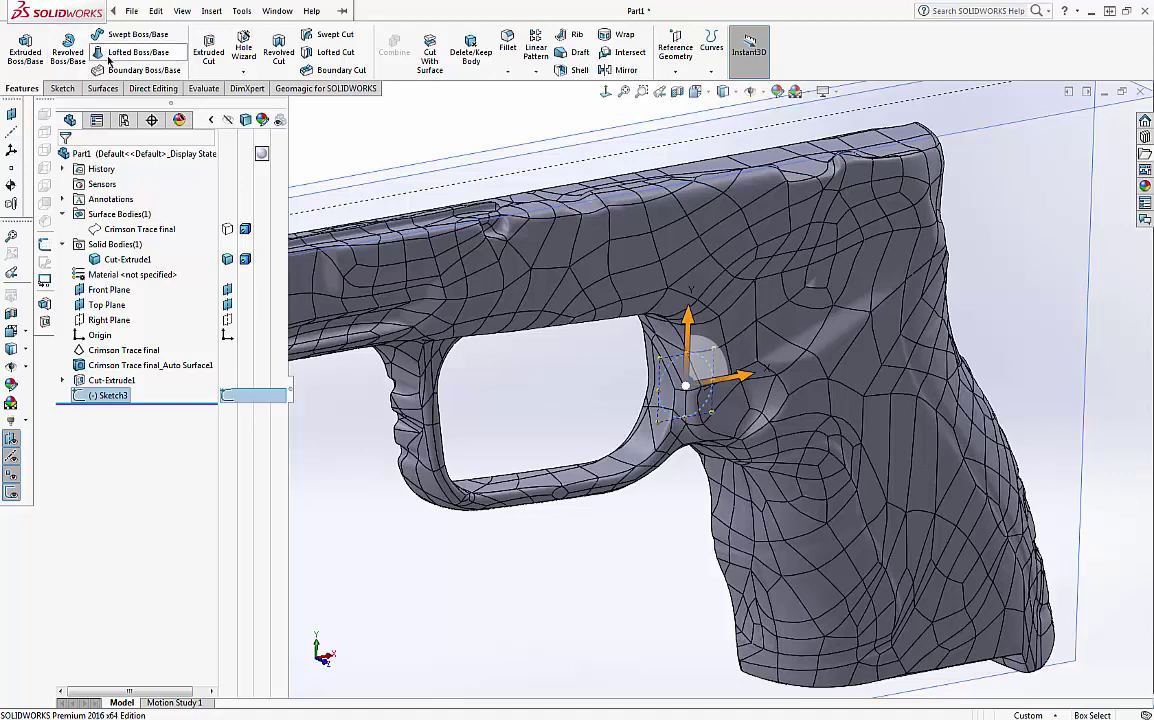
click(208, 45)
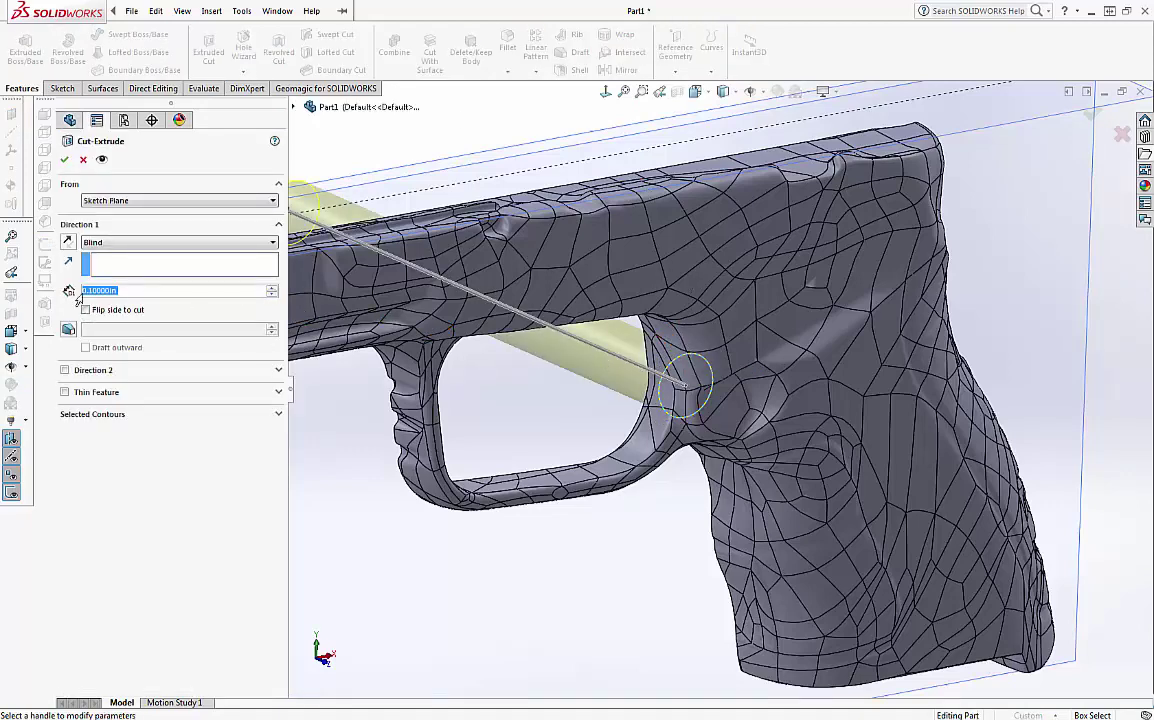
click(69, 242)
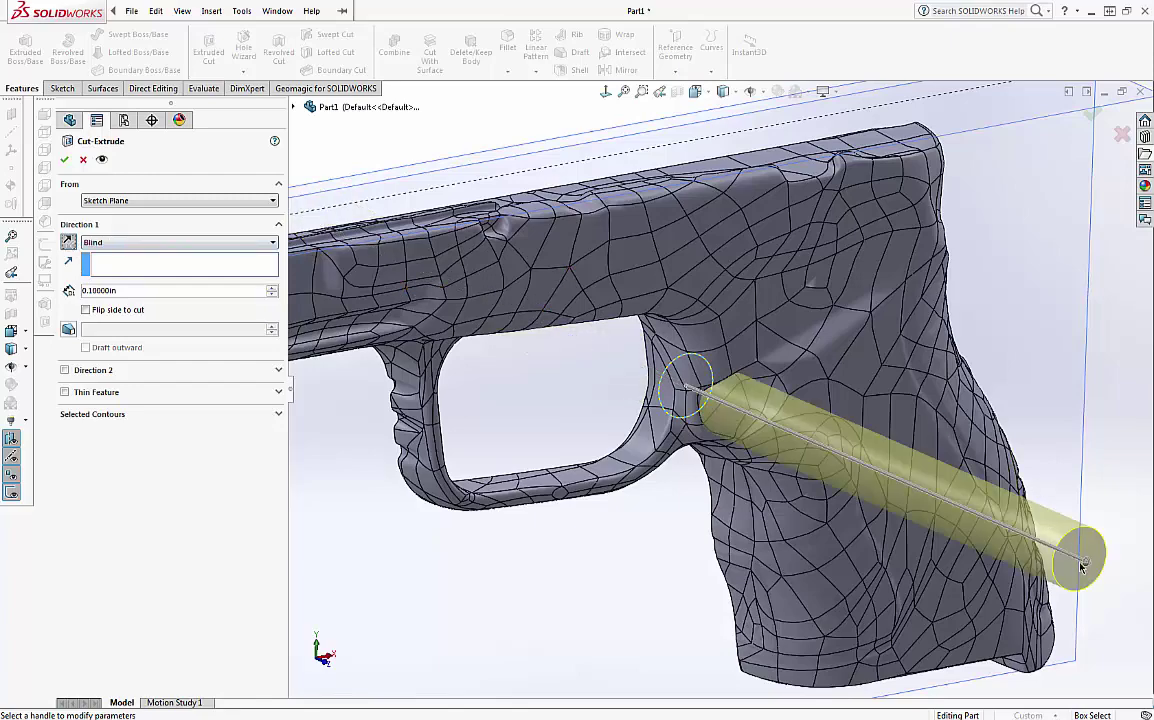
click(64, 160)
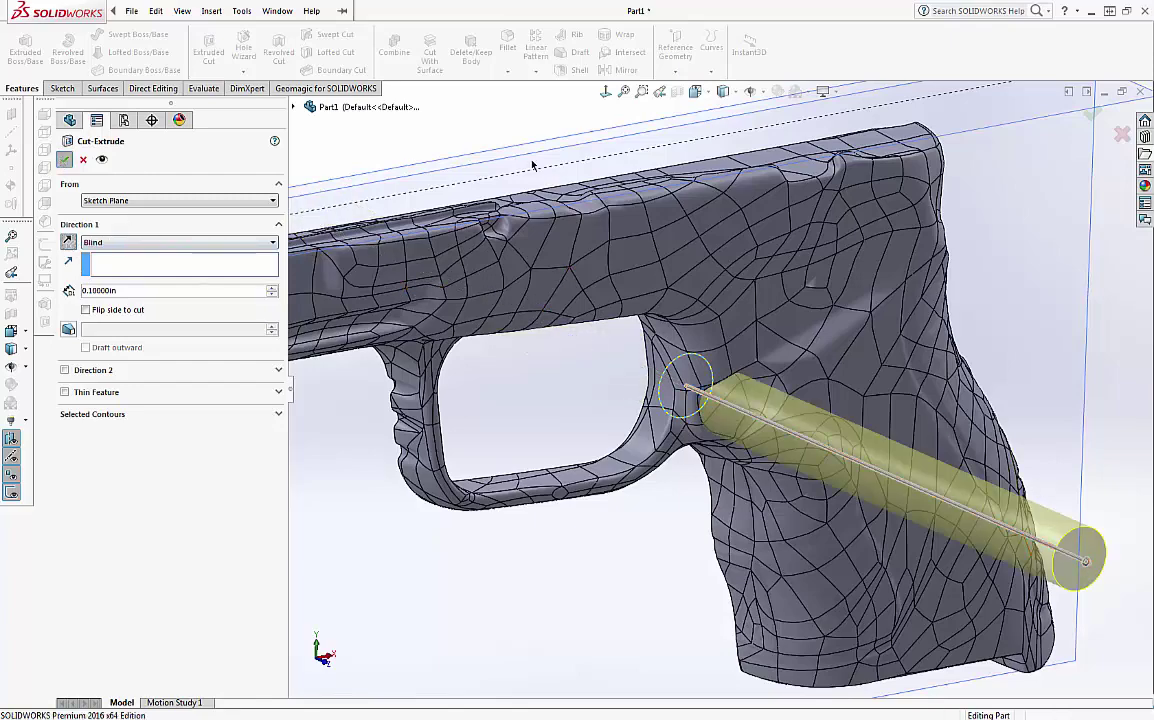
middle_drag(824, 376, 798, 378)
scroll(785, 456, up, 5)
middle_drag(673, 487, 700, 440)
scroll(815, 440, down, 3)
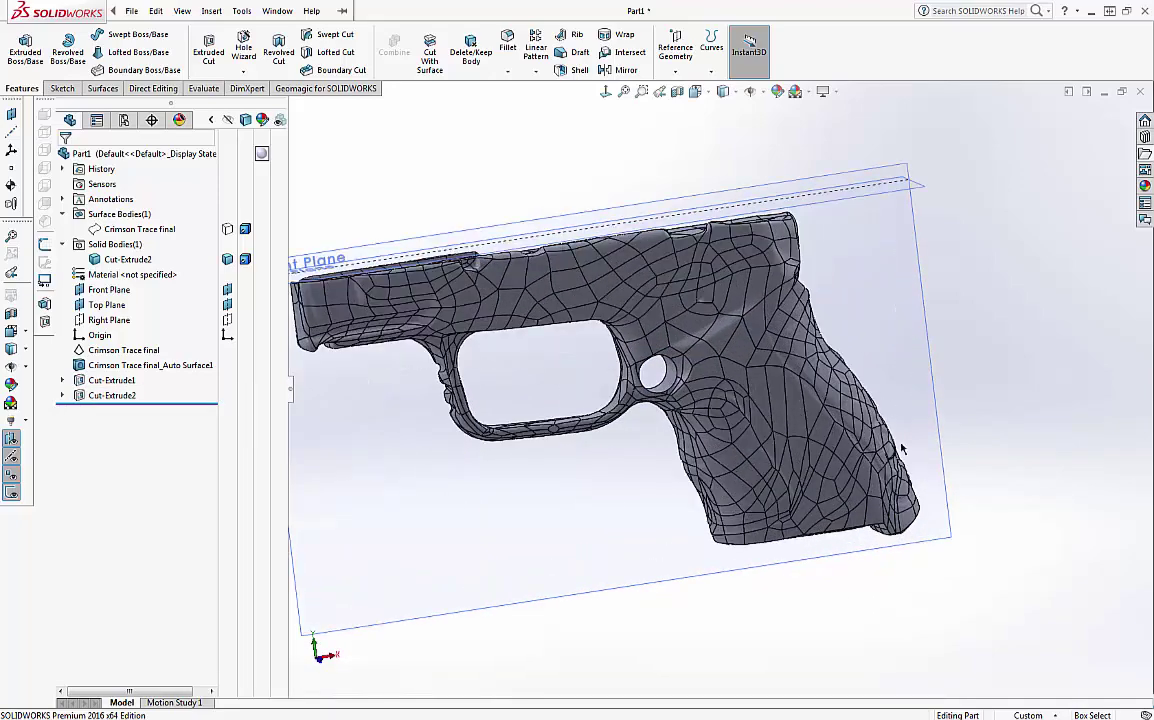
middle_drag(729, 250, 676, 411)
scroll(603, 405, up, 3)
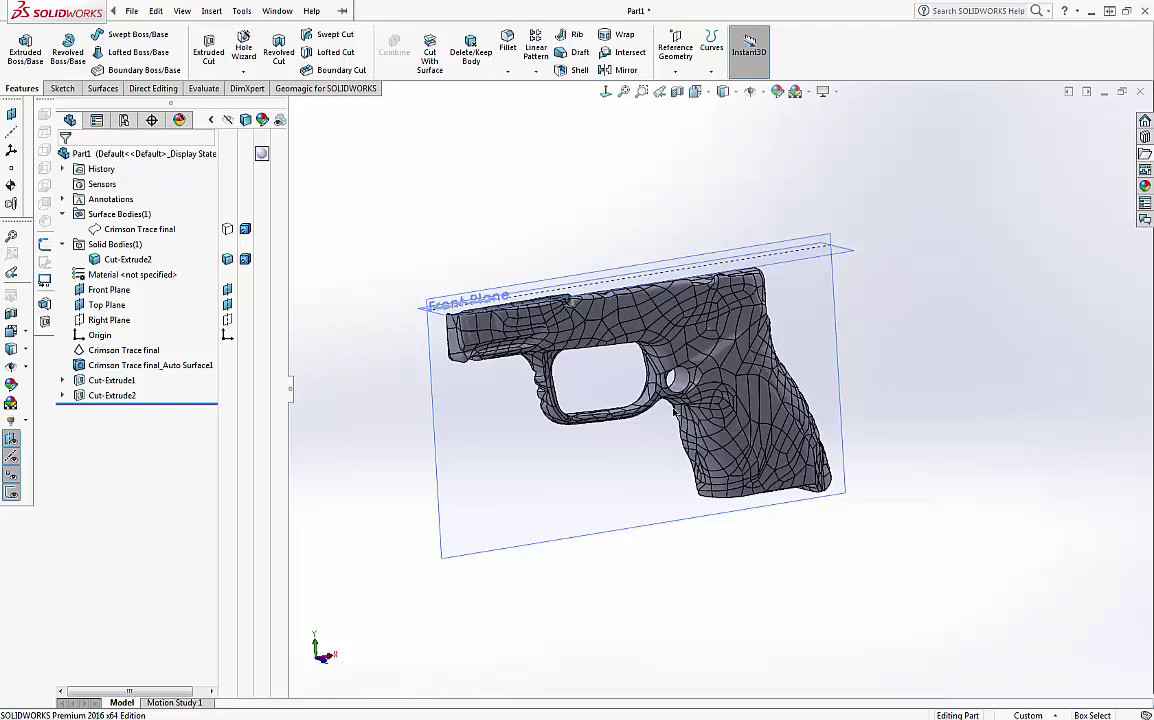
middle_drag(943, 417, 830, 470)
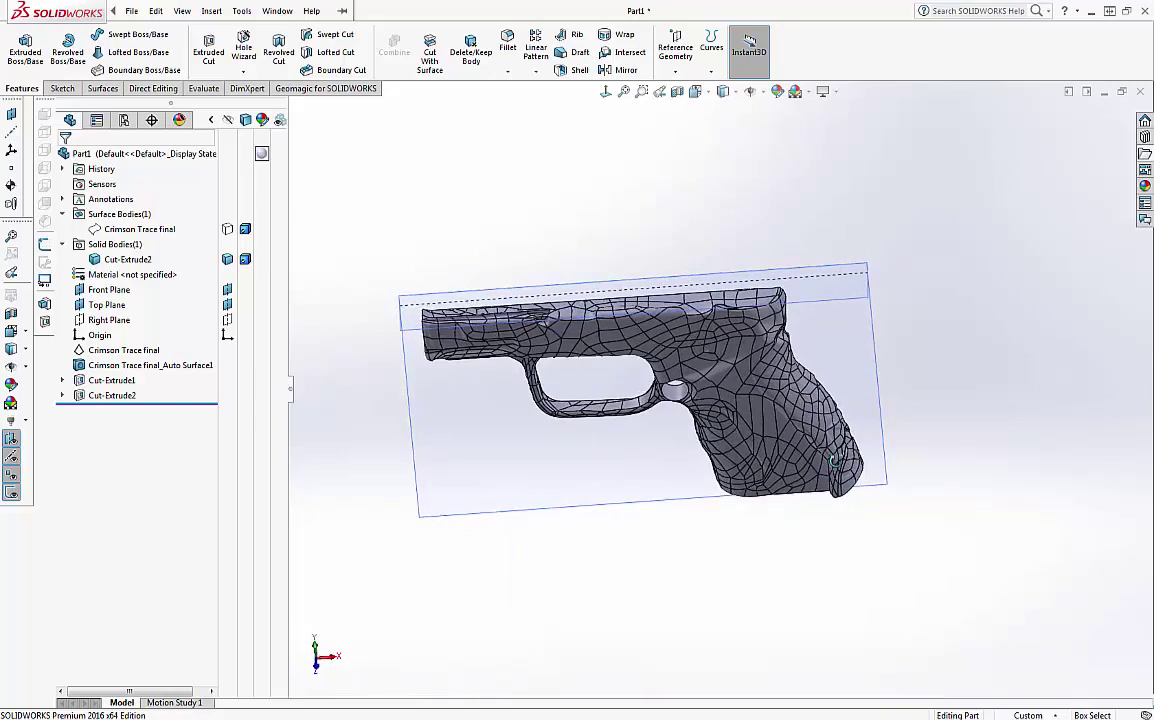
- Bring up the Geomagic for SOLIDWORKS tools and select the Crimson Trace final scan mesh
click(340, 89)
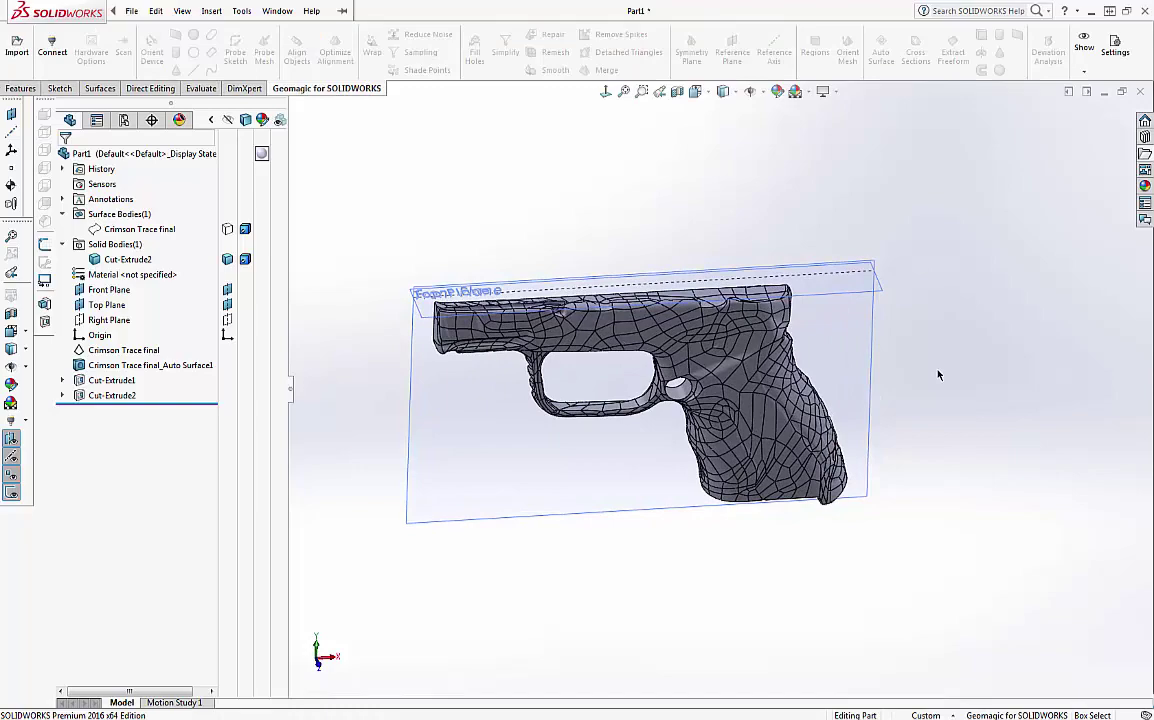
middle_drag(938, 375, 925, 358)
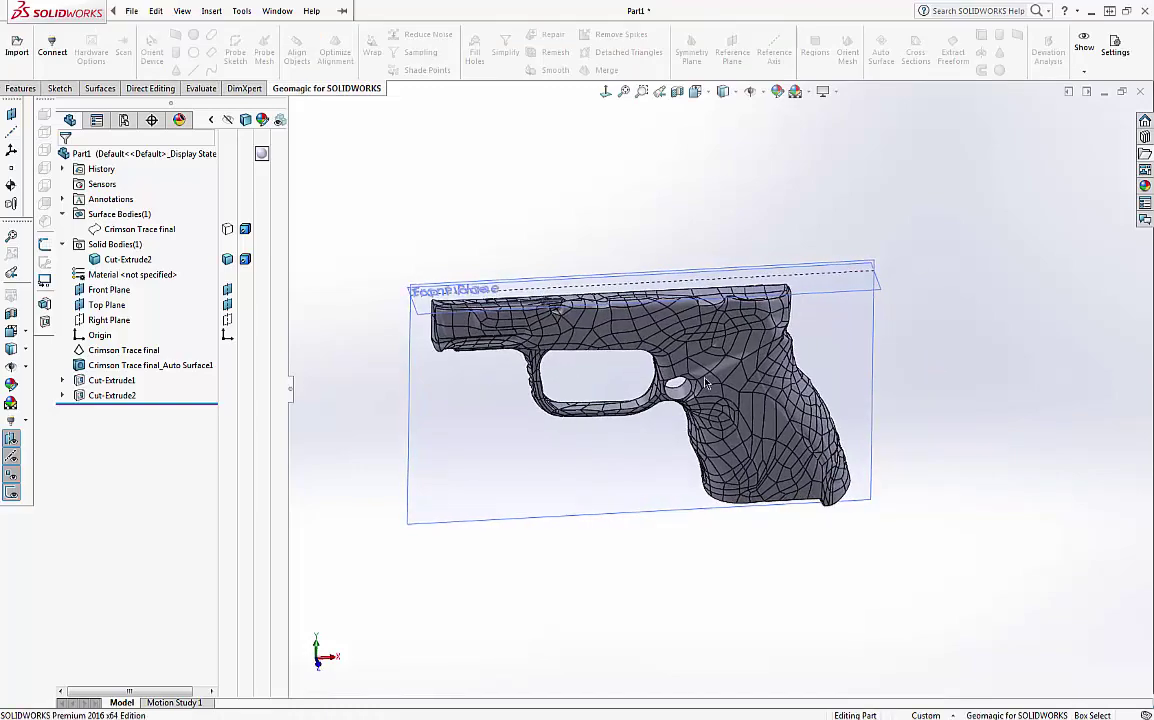
middle_drag(749, 375, 831, 390)
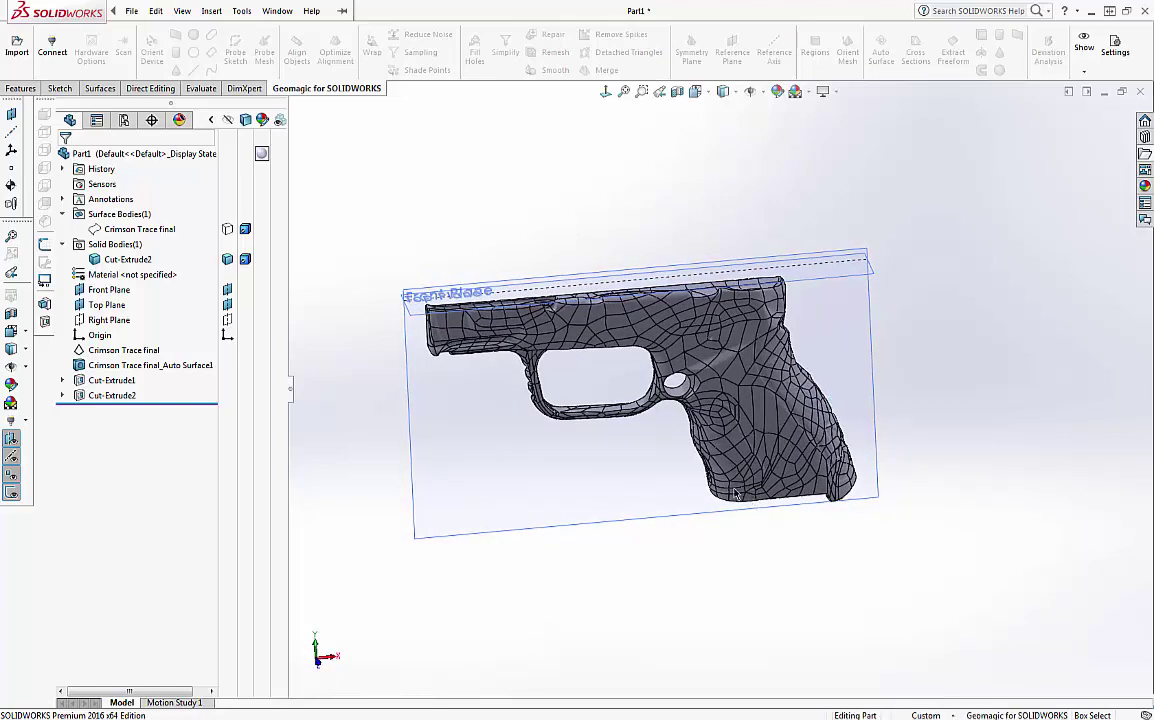
middle_drag(694, 452, 677, 460)
scroll(675, 459, down, 3)
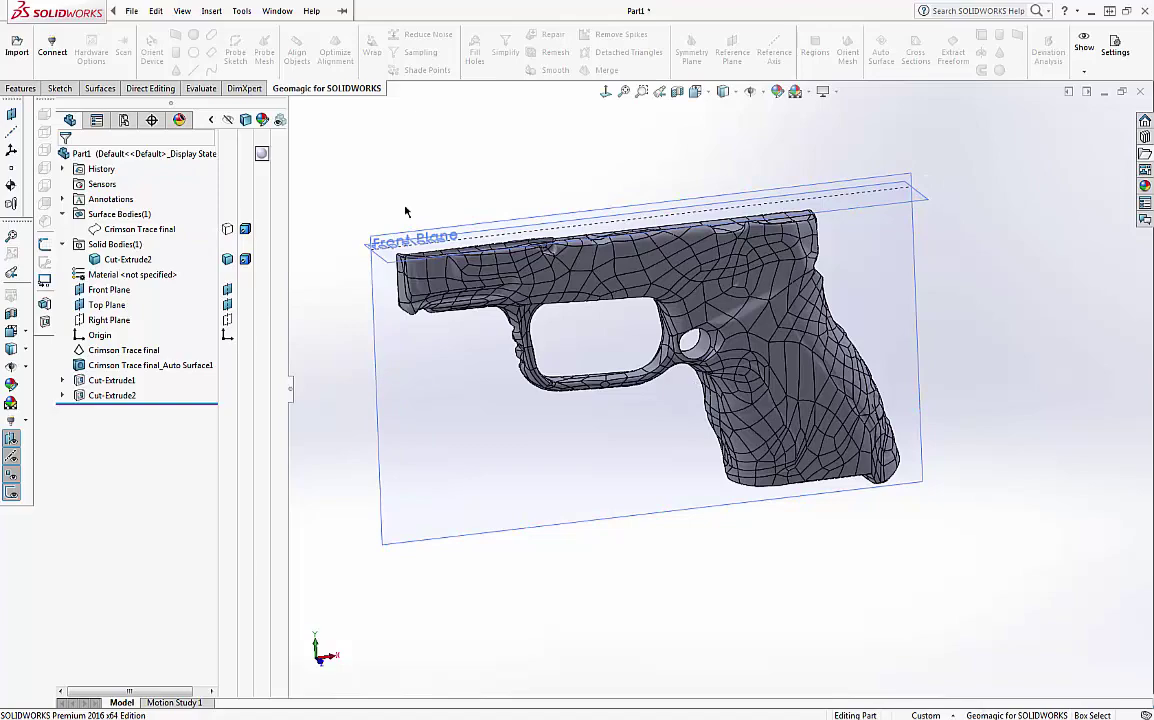
click(640, 225)
mouse_move(665, 342)
middle_down()
mouse_move(688, 410)
mouse_move(663, 323)
middle_up()
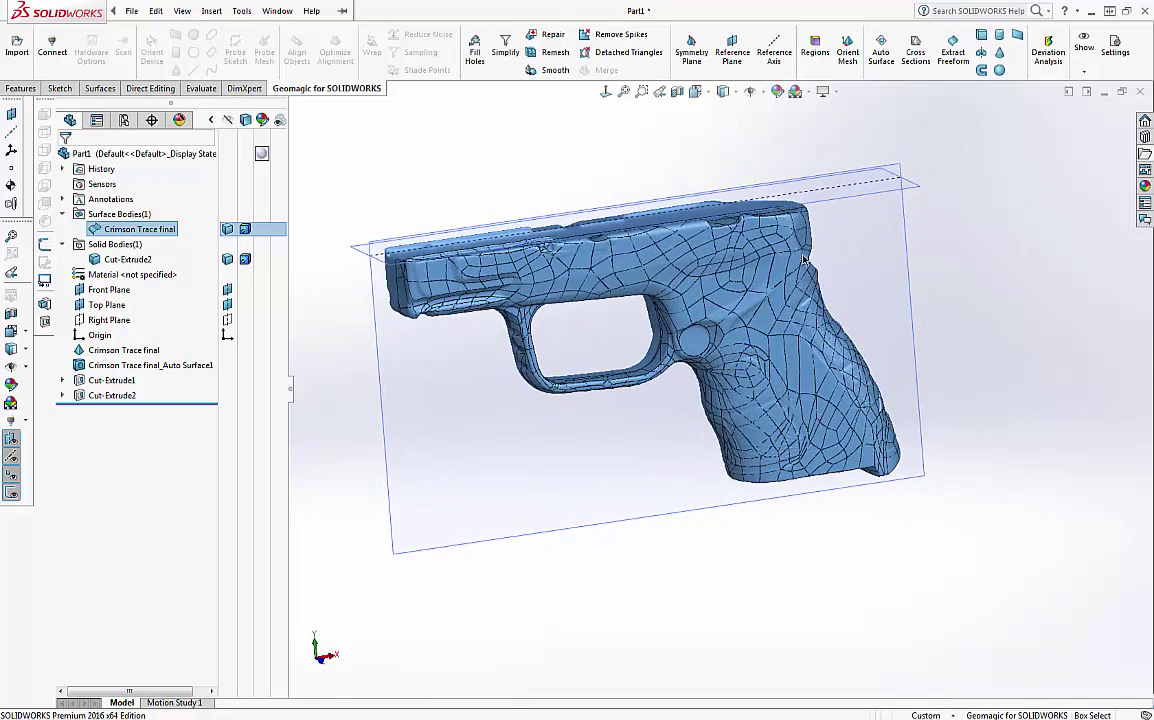
- Run a Deviation Analysis comparing the Crimson Trace final mesh with the Cut-Extrude2 body
click(1045, 47)
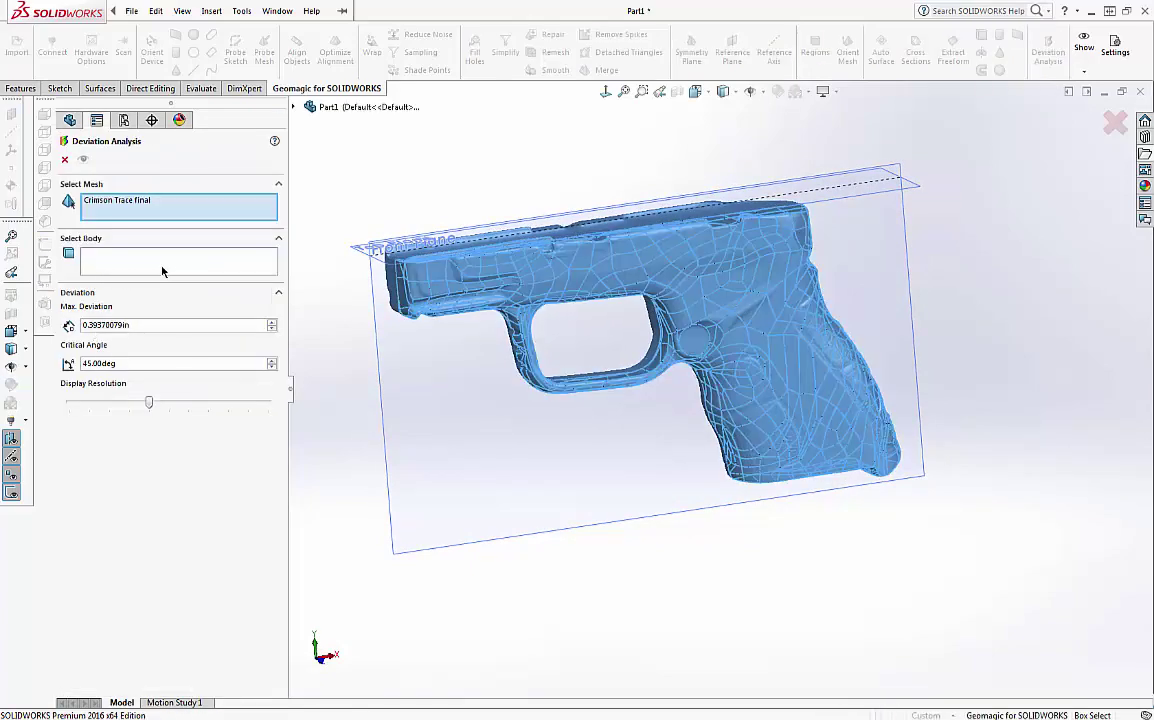
click(168, 269)
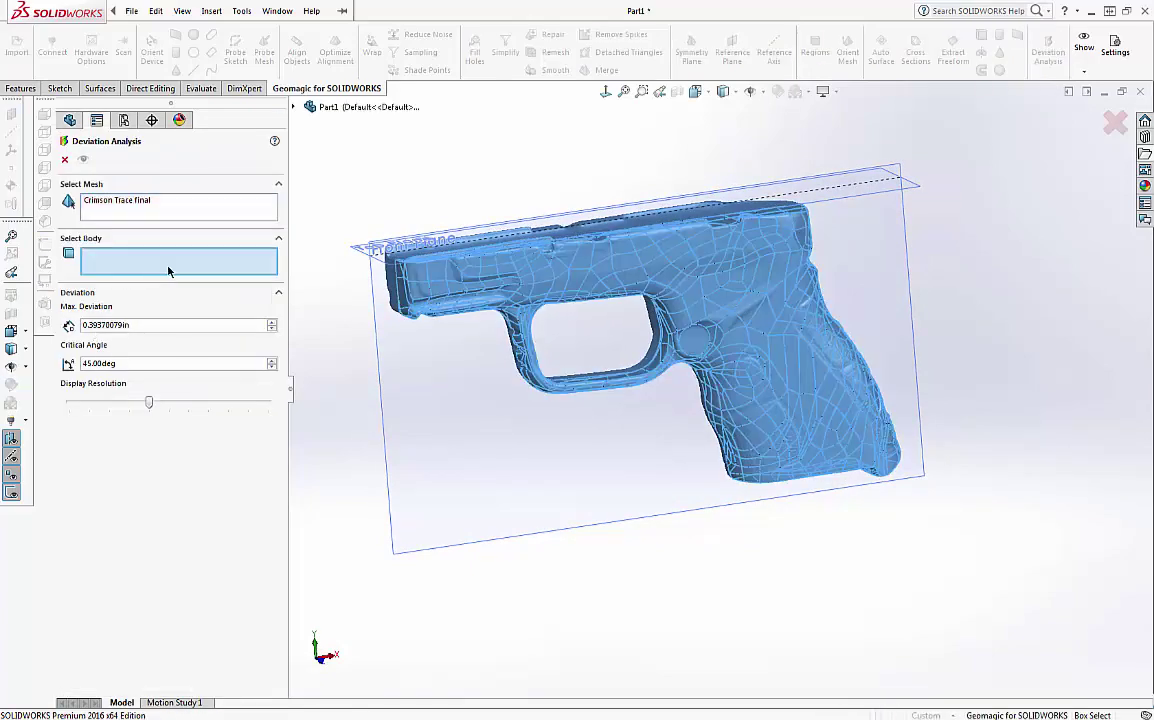
click(520, 283)
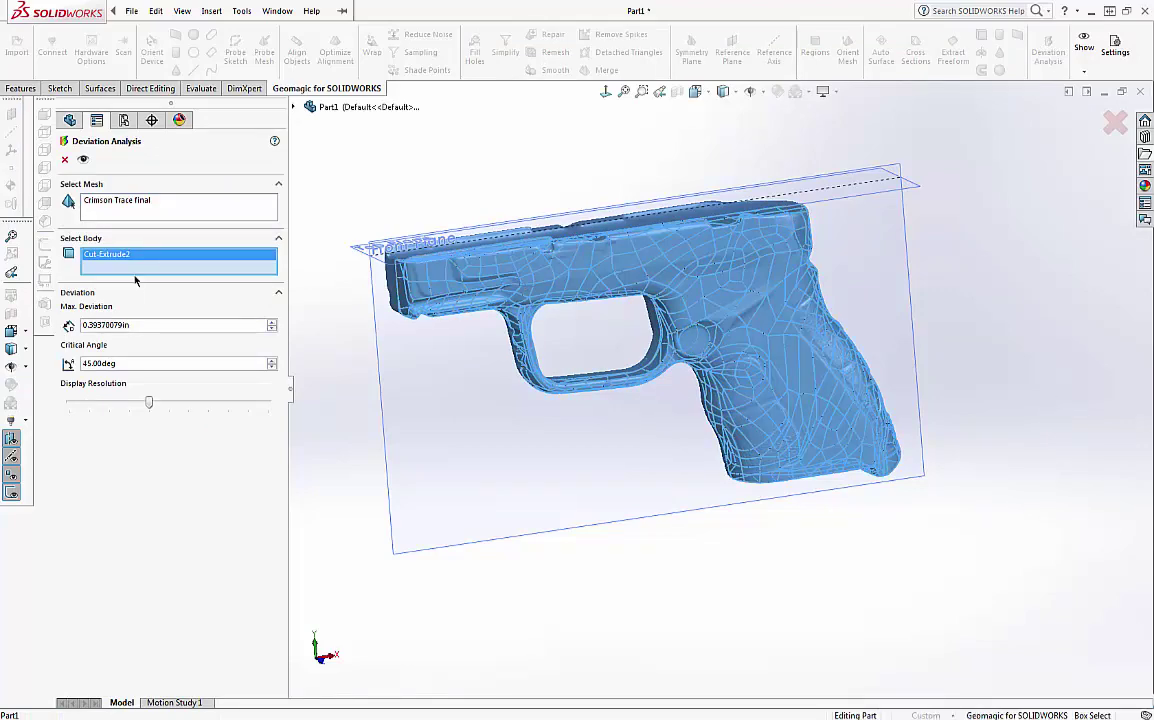
click(65, 159)
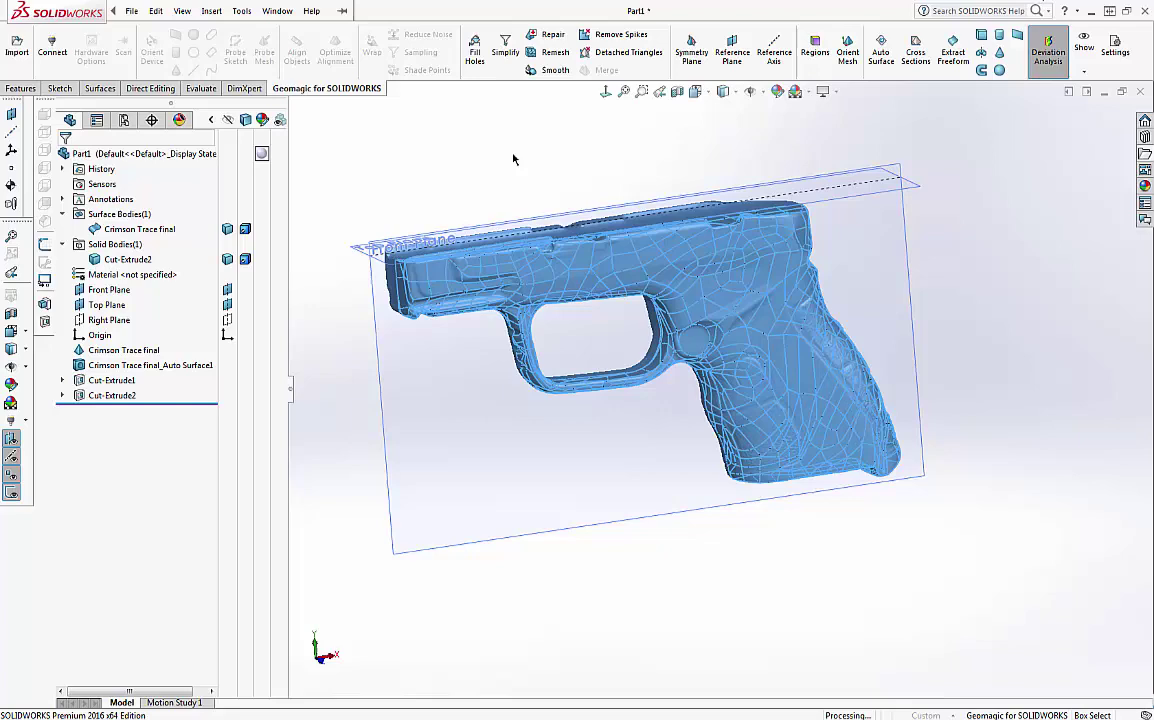
click(594, 295)
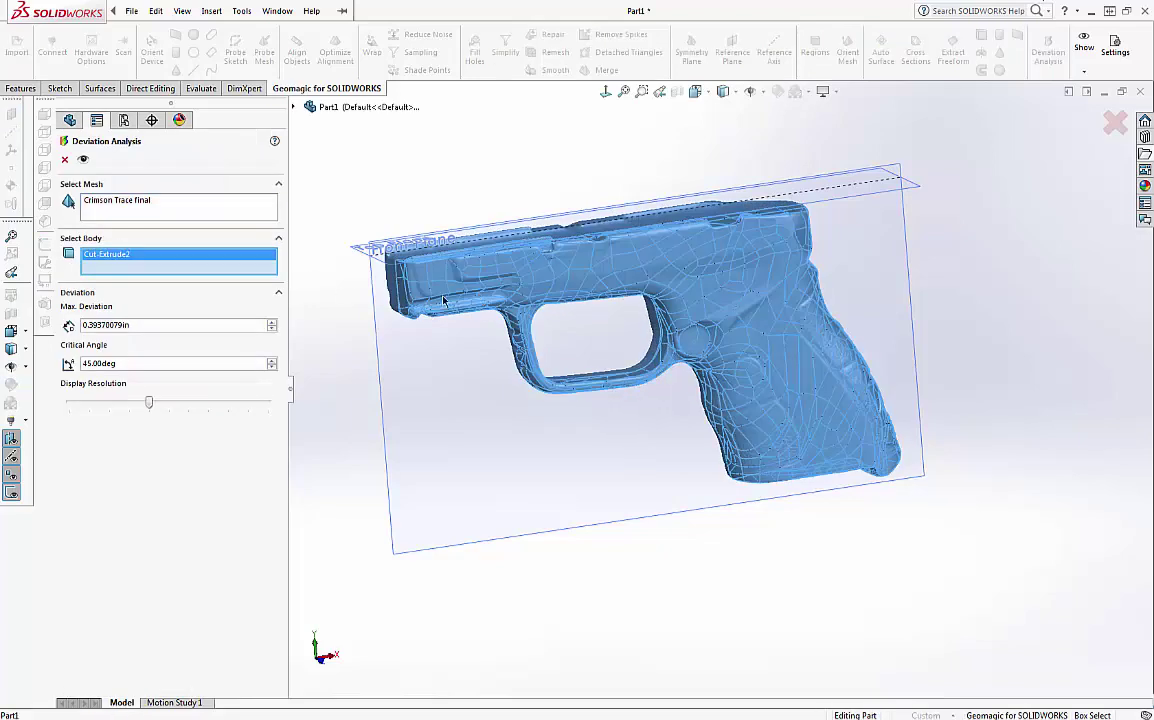
click(83, 160)
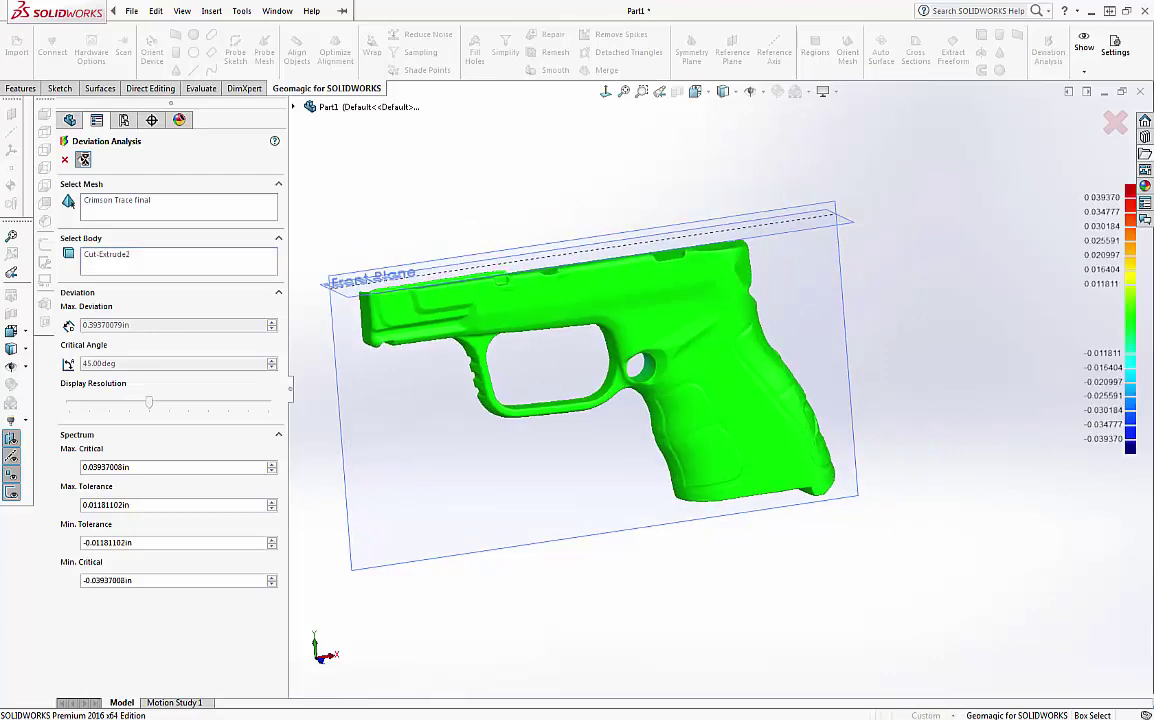
- Check the all-green deviation map from another side, then close the Deviation Analysis
middle_drag(563, 293, 382, 281)
click(63, 157)
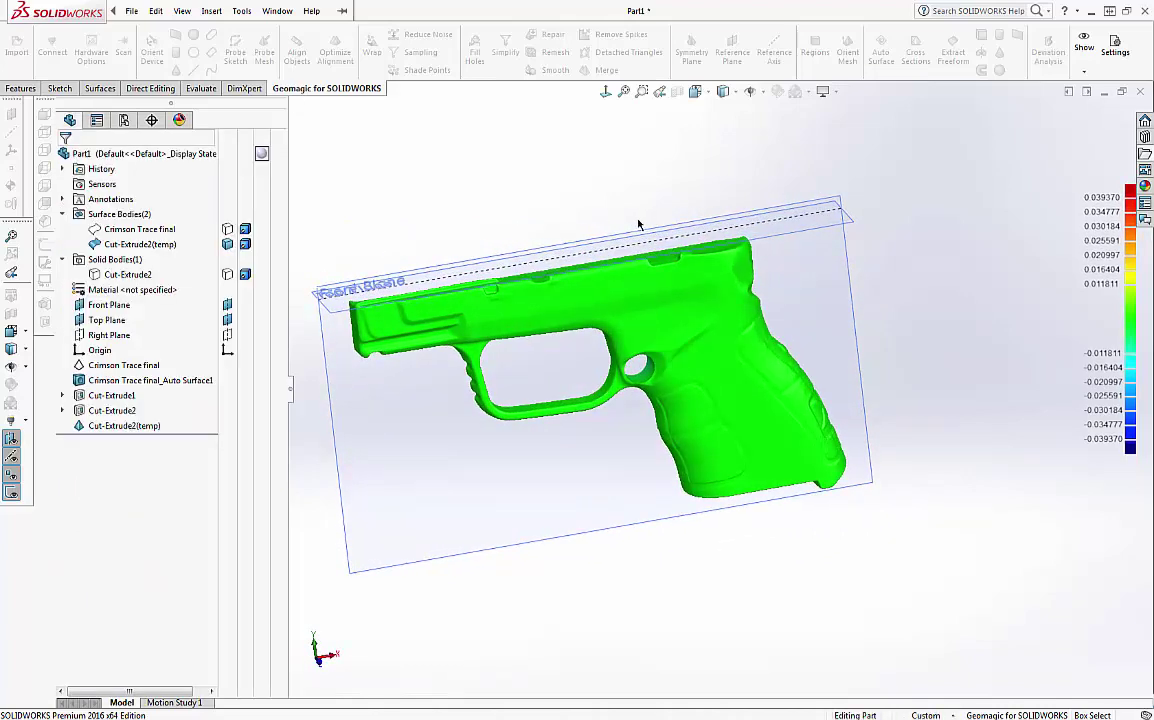